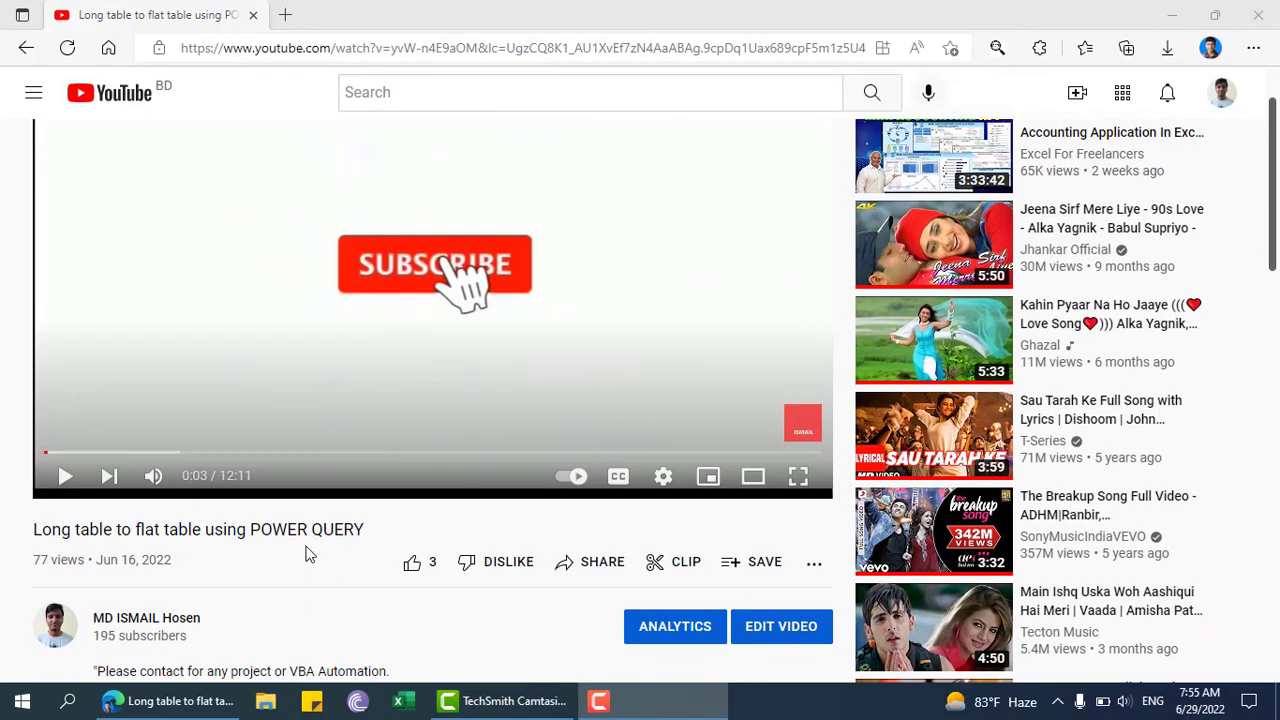
Step: Review the Power Query video's title and the comments suggesting a Table.FromColumns one-line formula
{"action": "scroll", "coordinate": [311, 557], "scroll_direction": "down", "scroll_amount": 2}
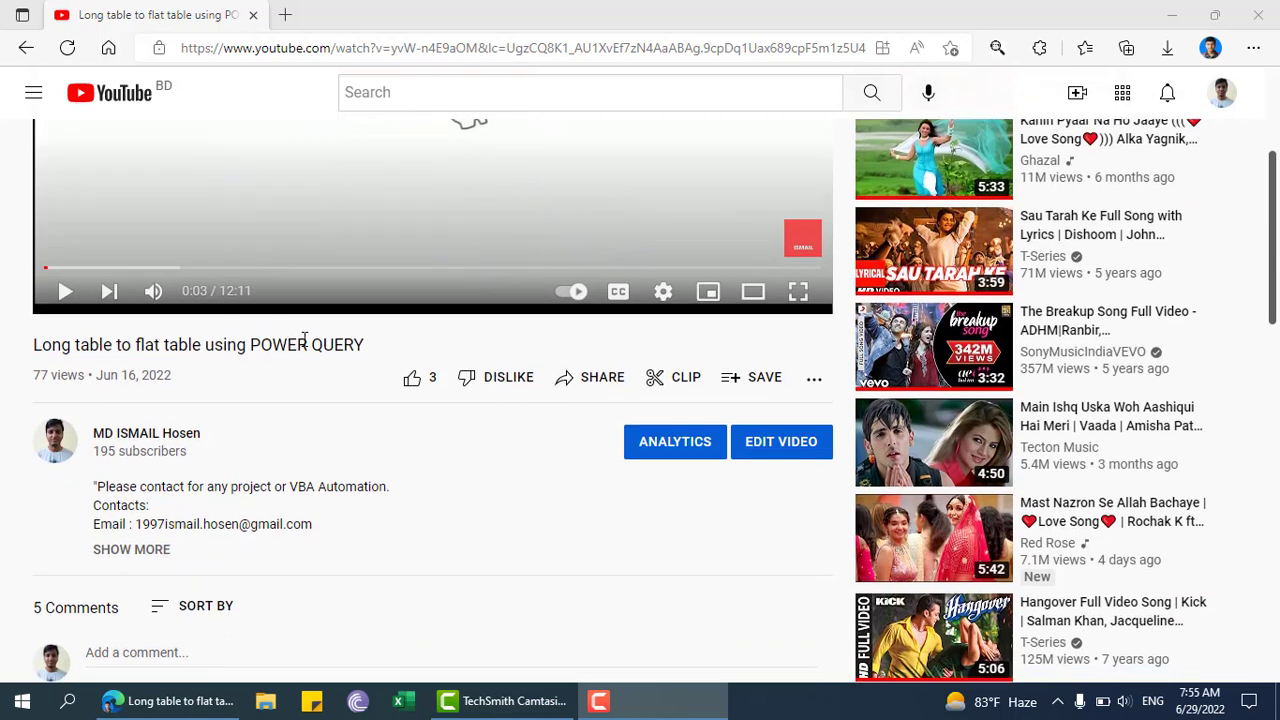
{"action": "left_click_drag", "start_coordinate": [367, 352], "coordinate": [32, 355]}
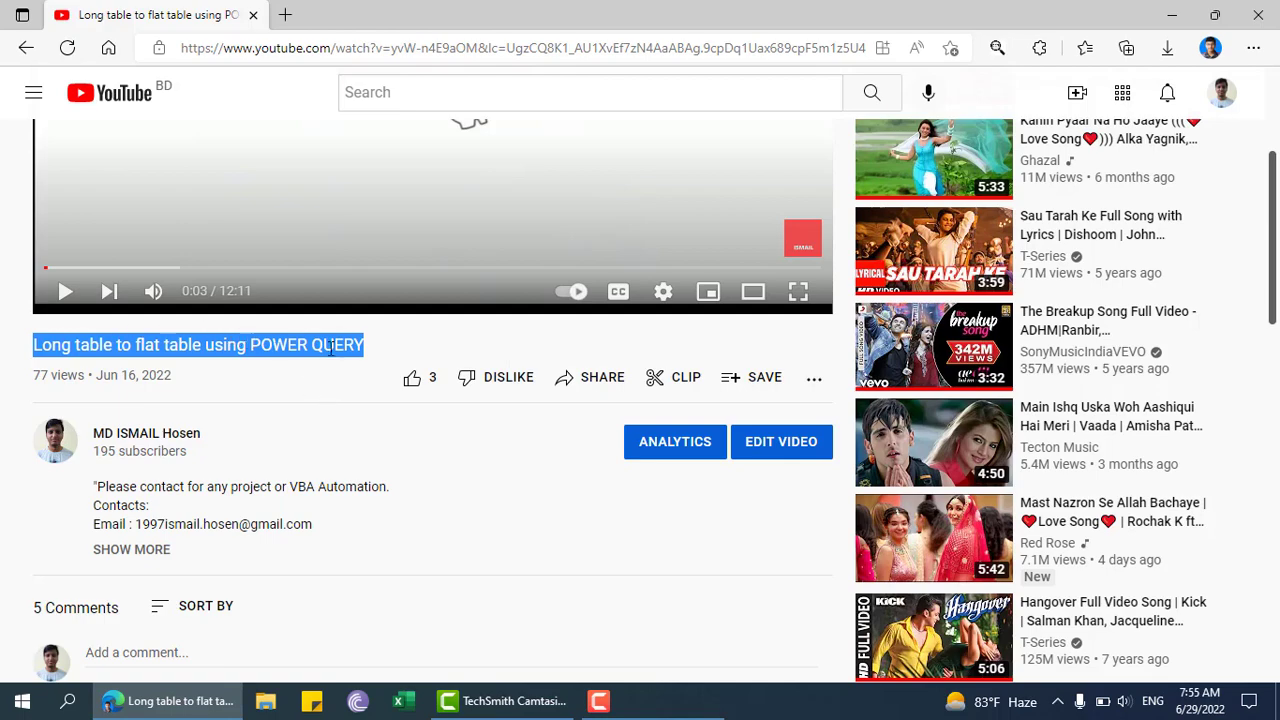
{"action": "scroll", "coordinate": [328, 365], "scroll_direction": "down", "scroll_amount": 3}
{"action": "scroll", "coordinate": [333, 345], "scroll_direction": "down", "scroll_amount": 1}
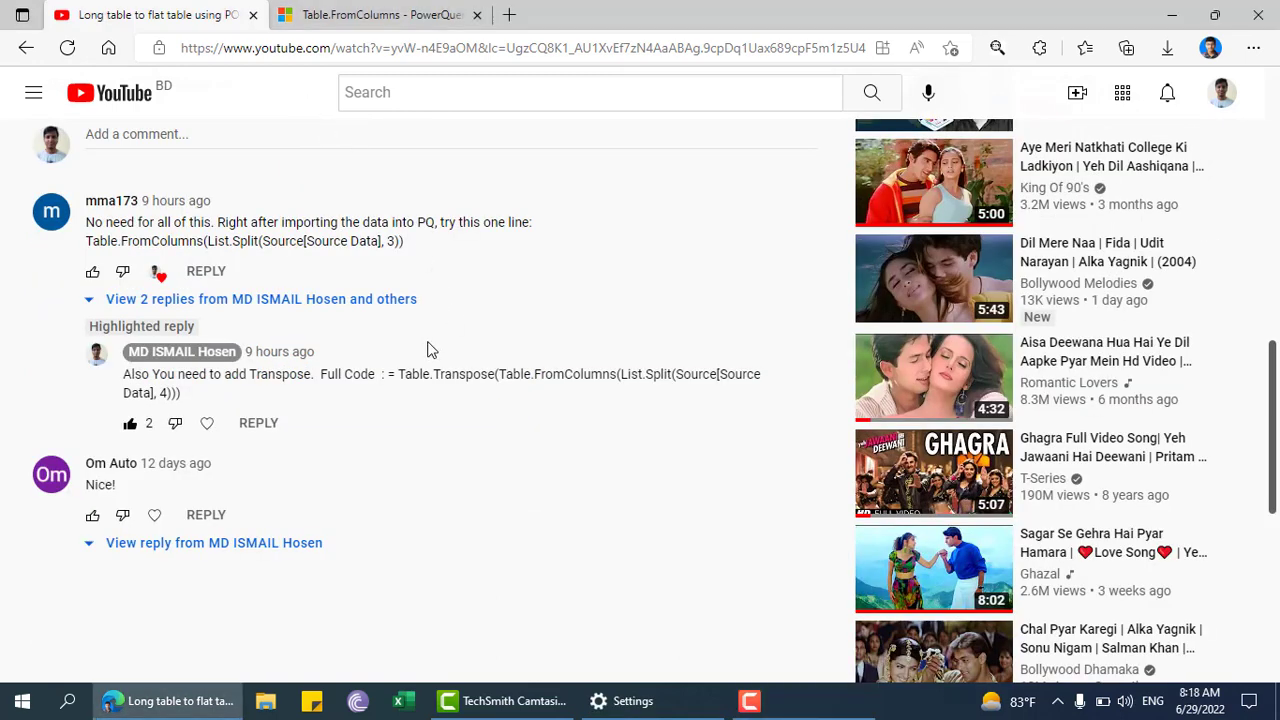
{"action": "scroll", "coordinate": [323, 260], "scroll_direction": "up", "scroll_amount": 4}
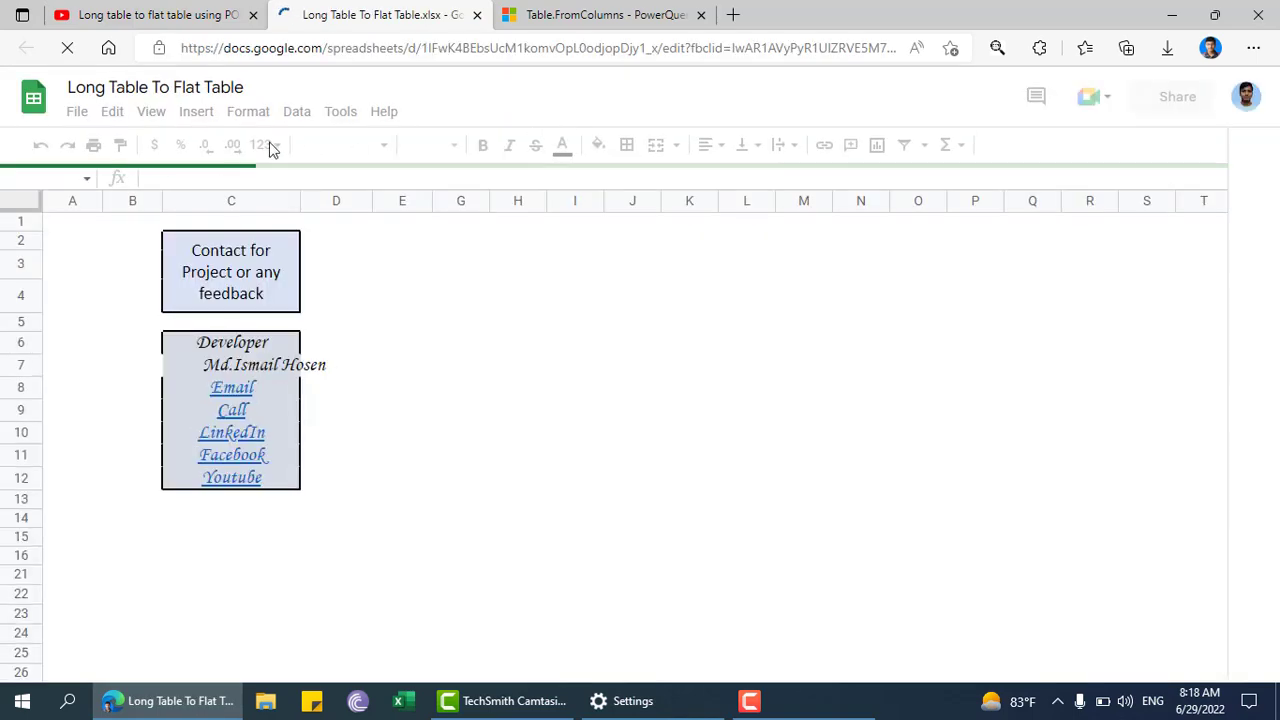
Step: Download the Long Table To Flat Table spreadsheet as a Microsoft Excel (.xlsx) file and open the downloaded workbook
{"action": "left_click", "coordinate": [79, 117]}
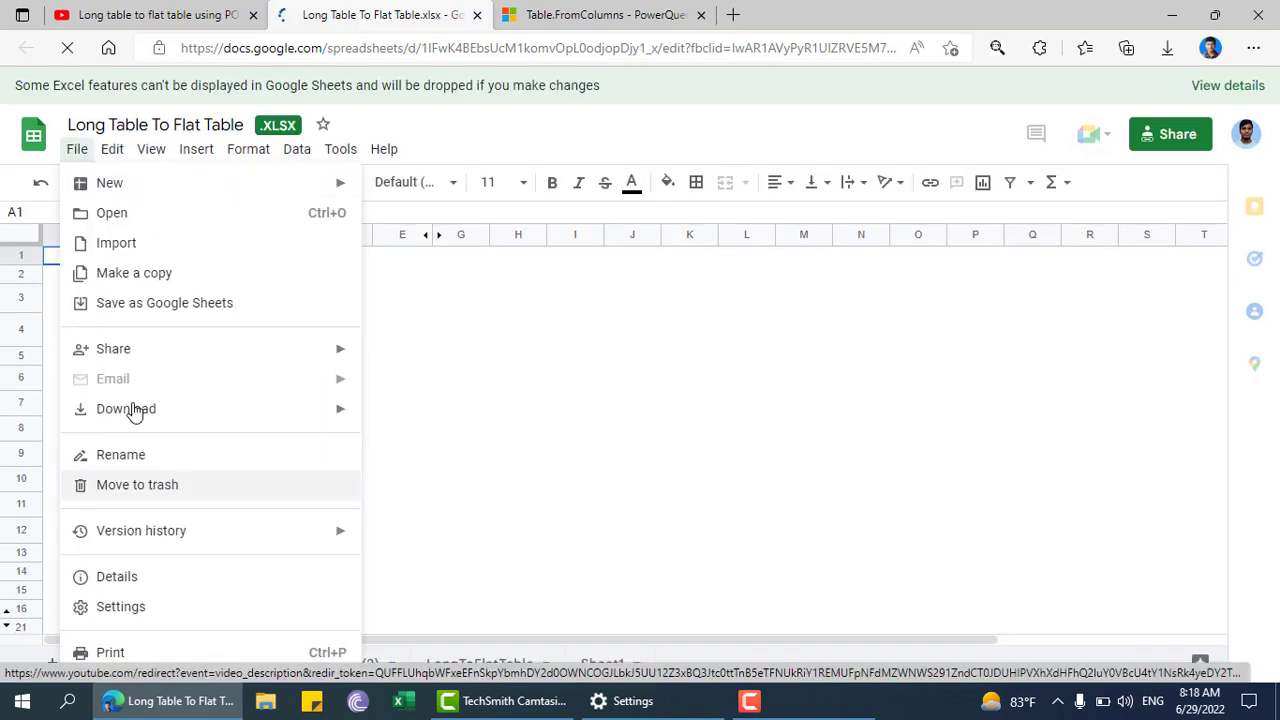
{"action": "mouse_move", "coordinate": [305, 410]}
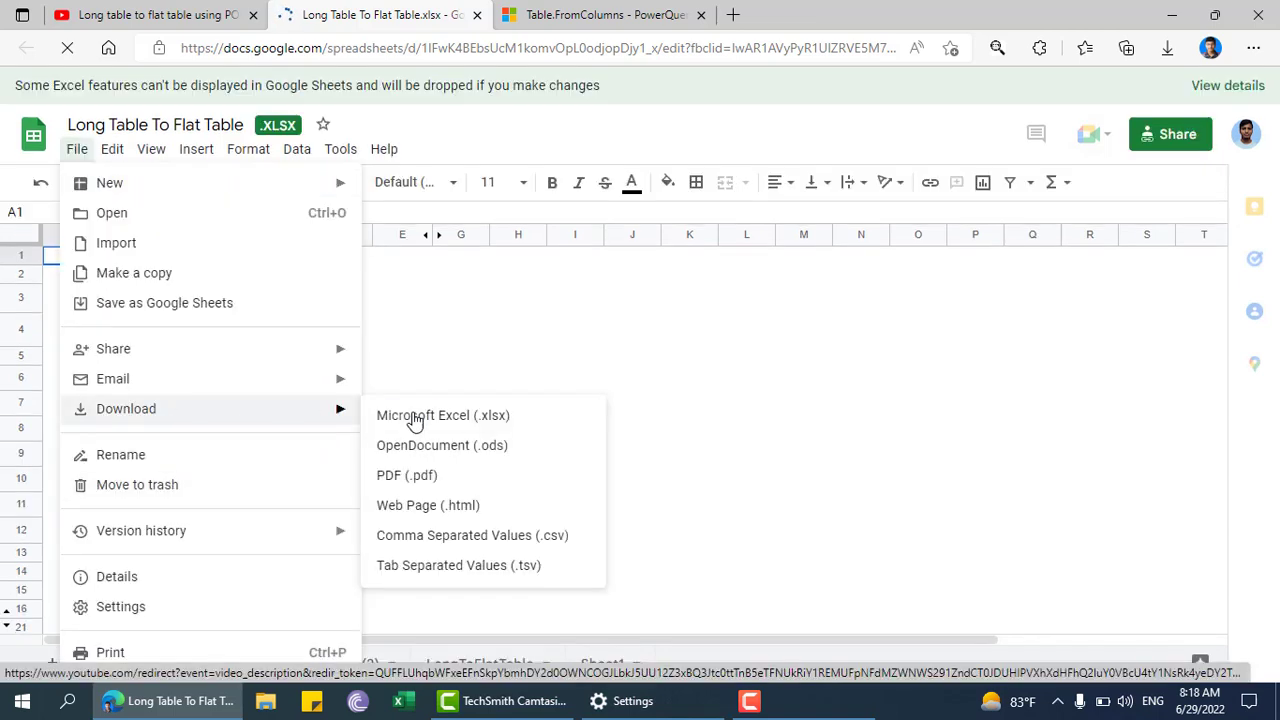
{"action": "left_click", "coordinate": [830, 386]}
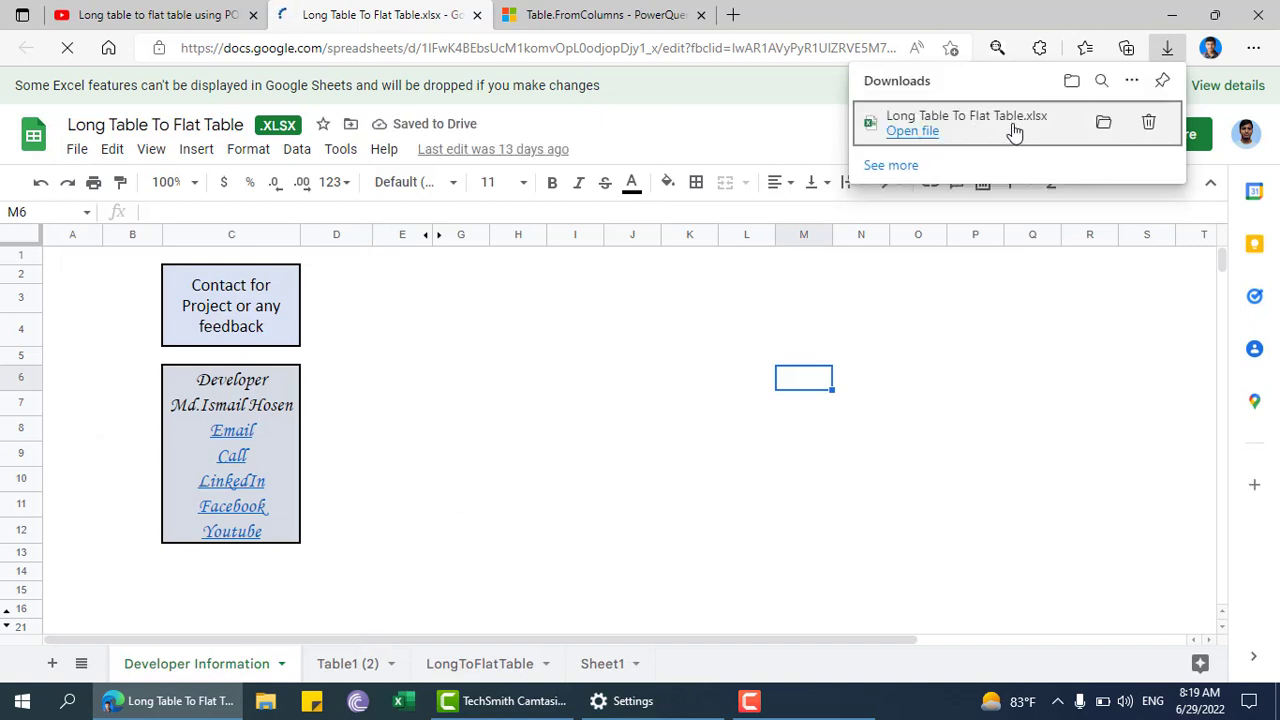
{"action": "left_click", "coordinate": [905, 132]}
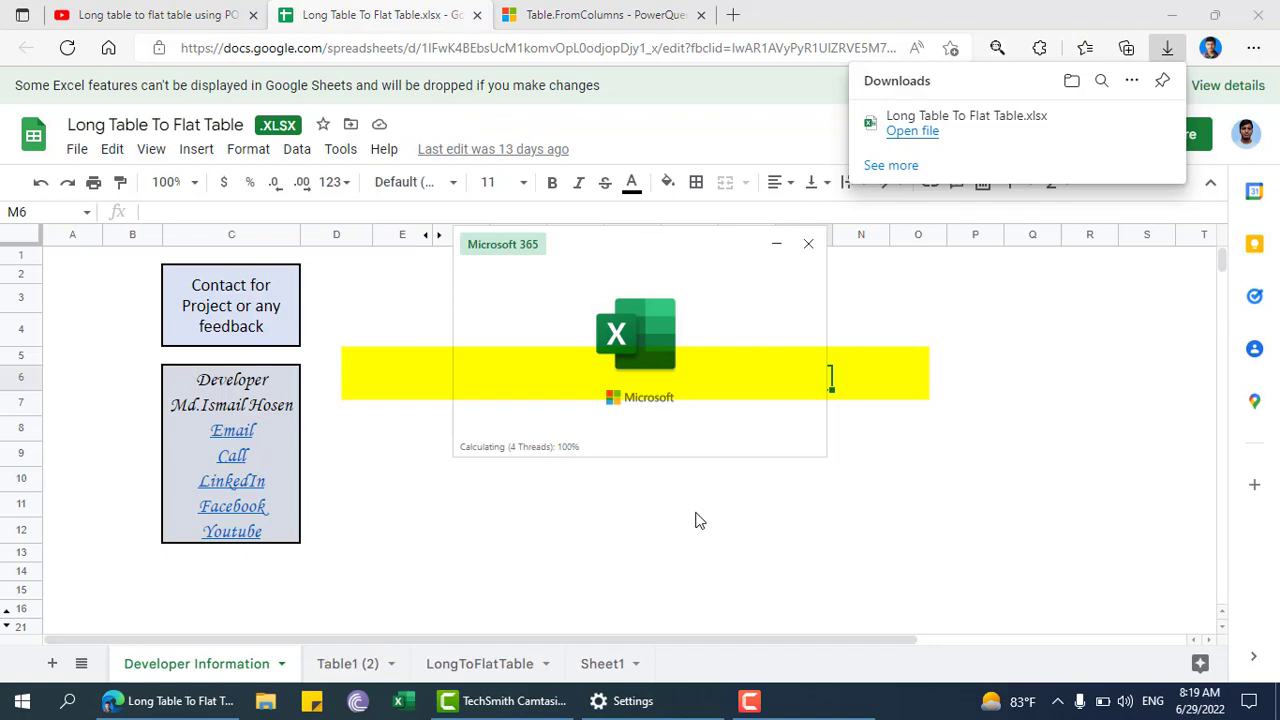
Step: Close the Google Sheets page and look over the Table.FromColumns documentation page
{"action": "key", "text": "ctrl+w"}
{"action": "left_click", "coordinate": [396, 12]}
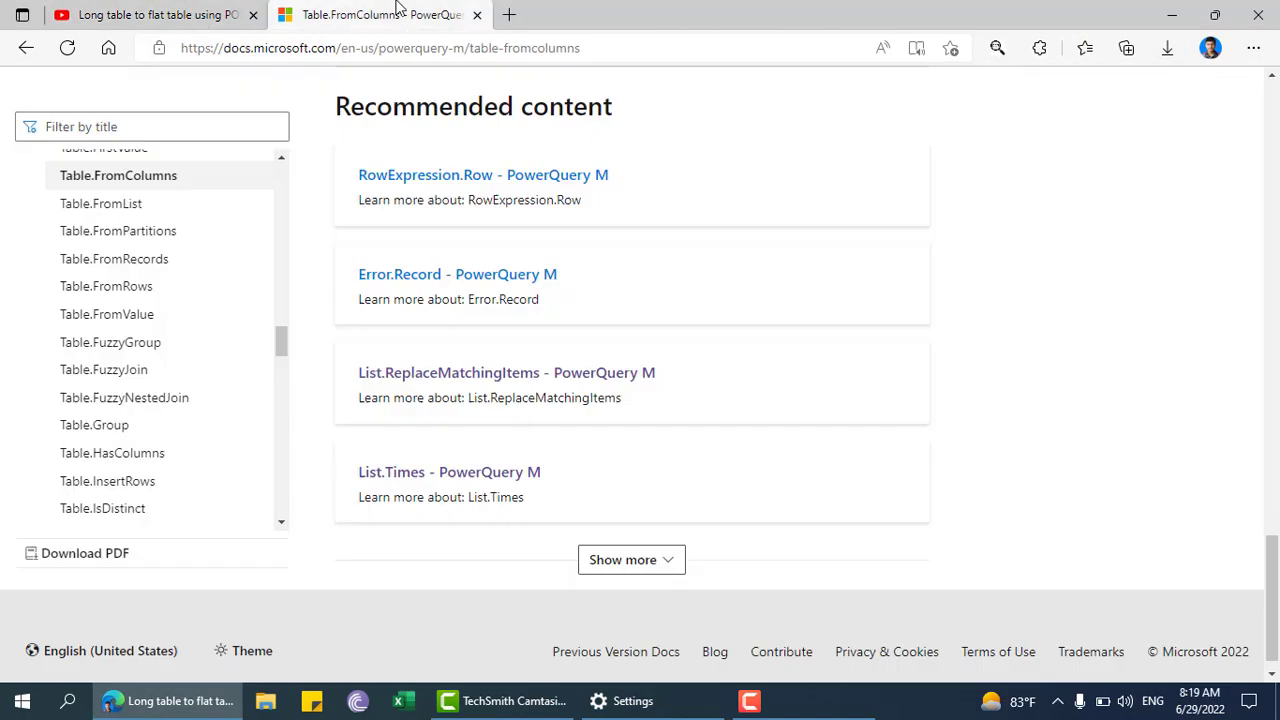
{"action": "scroll", "coordinate": [425, 296], "scroll_direction": "up", "scroll_amount": 20}
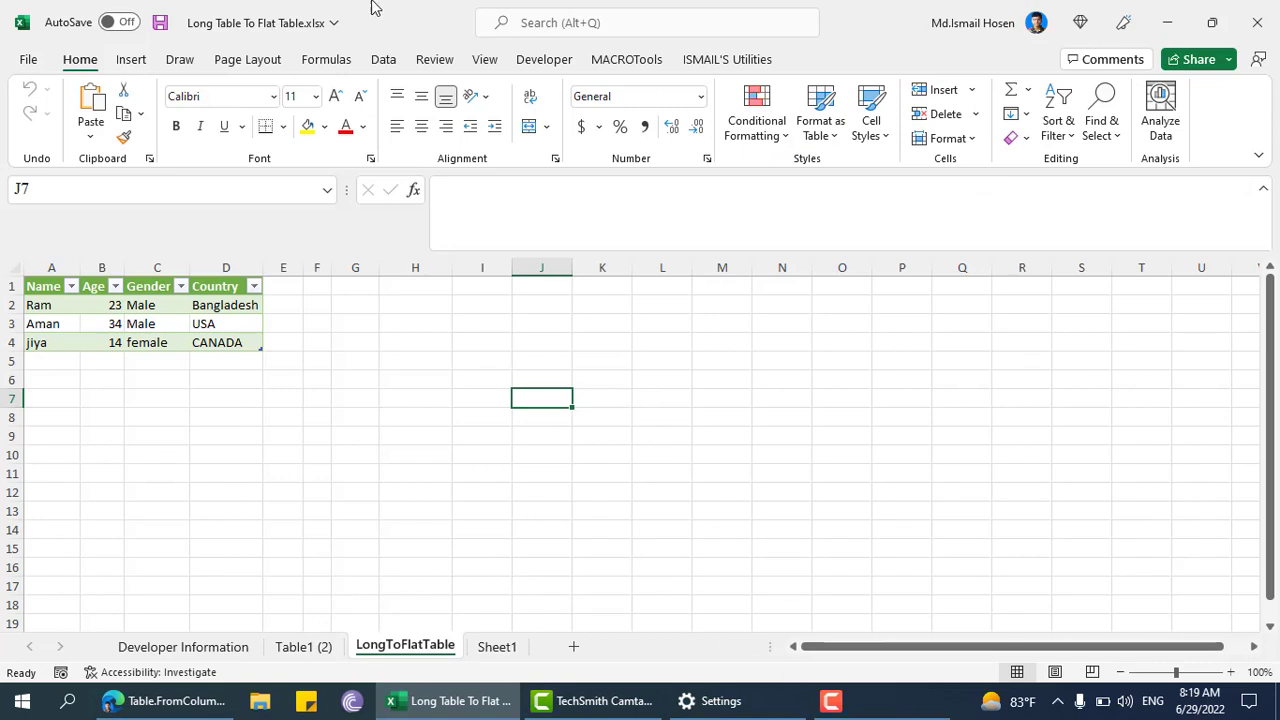
Step: Switch to the Excel workbook, show its queries and connections, and open the Table1 (2) query for editing
{"action": "left_click", "coordinate": [383, 59]}
{"action": "left_click", "coordinate": [412, 90]}
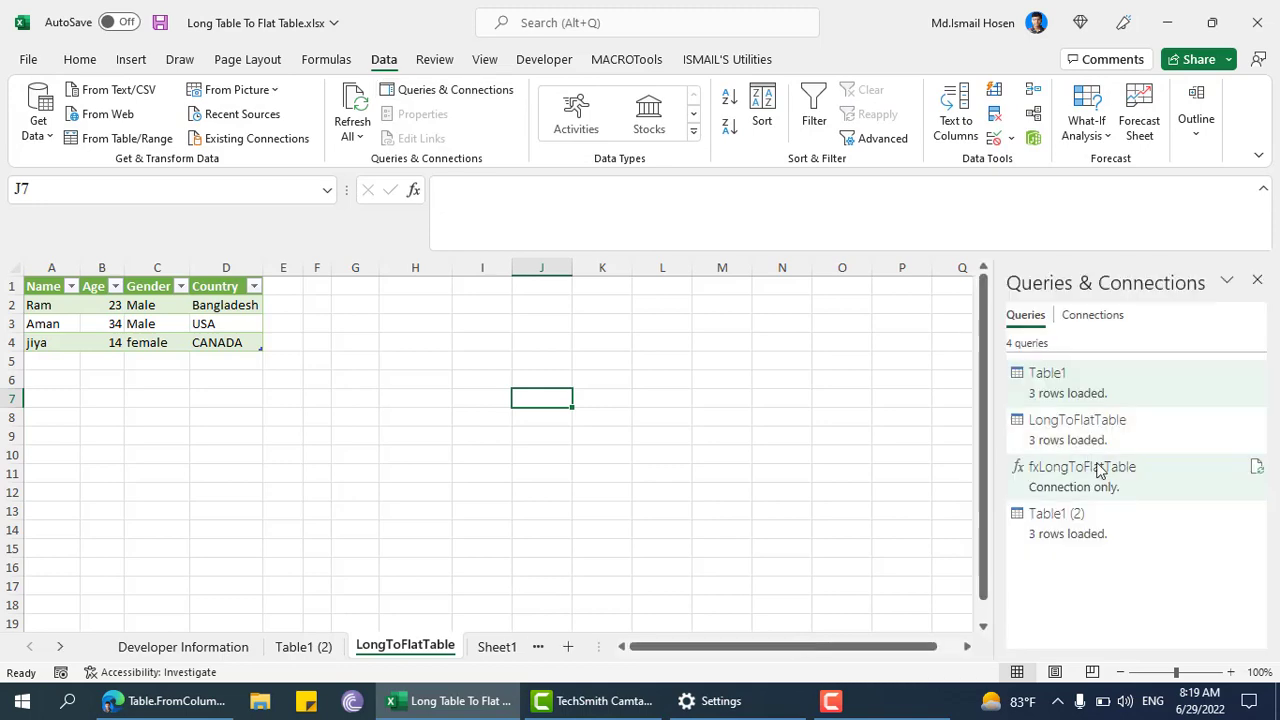
{"action": "left_click", "coordinate": [1084, 518]}
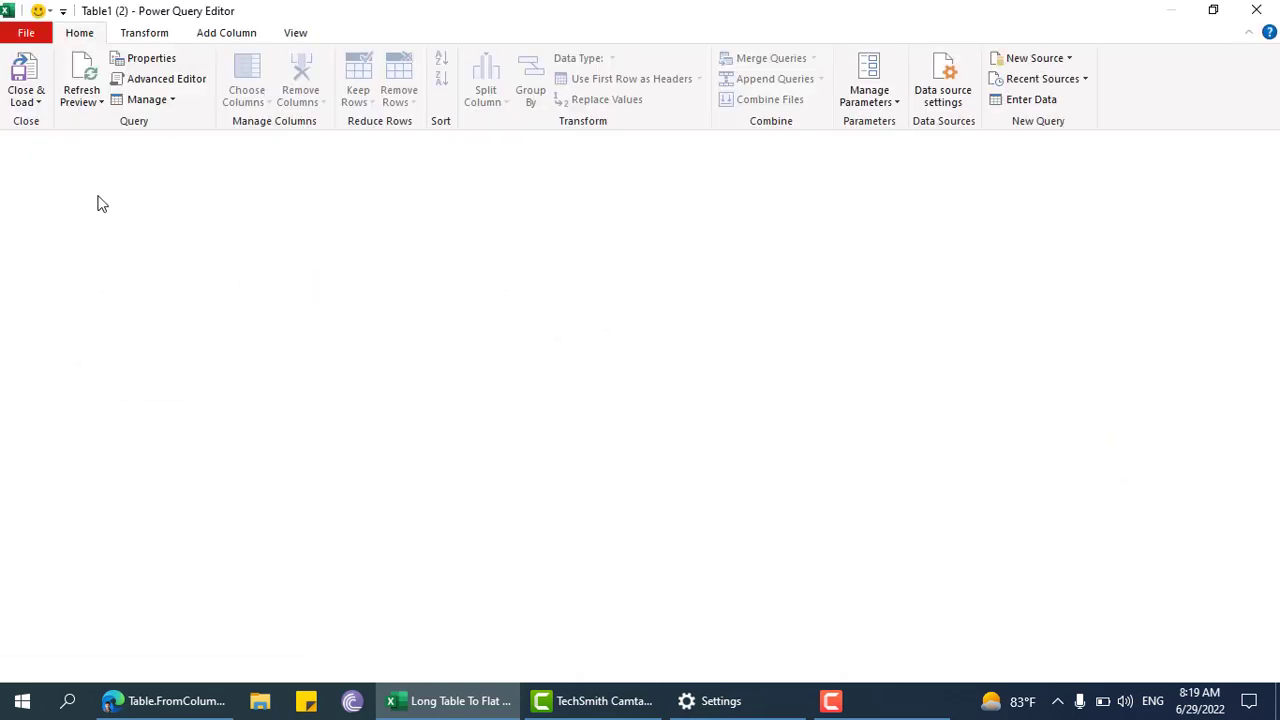
Step: Duplicate the Table1 (2) query and delete the Custom1 step from the copy
{"action": "left_click", "coordinate": [111, 245]}
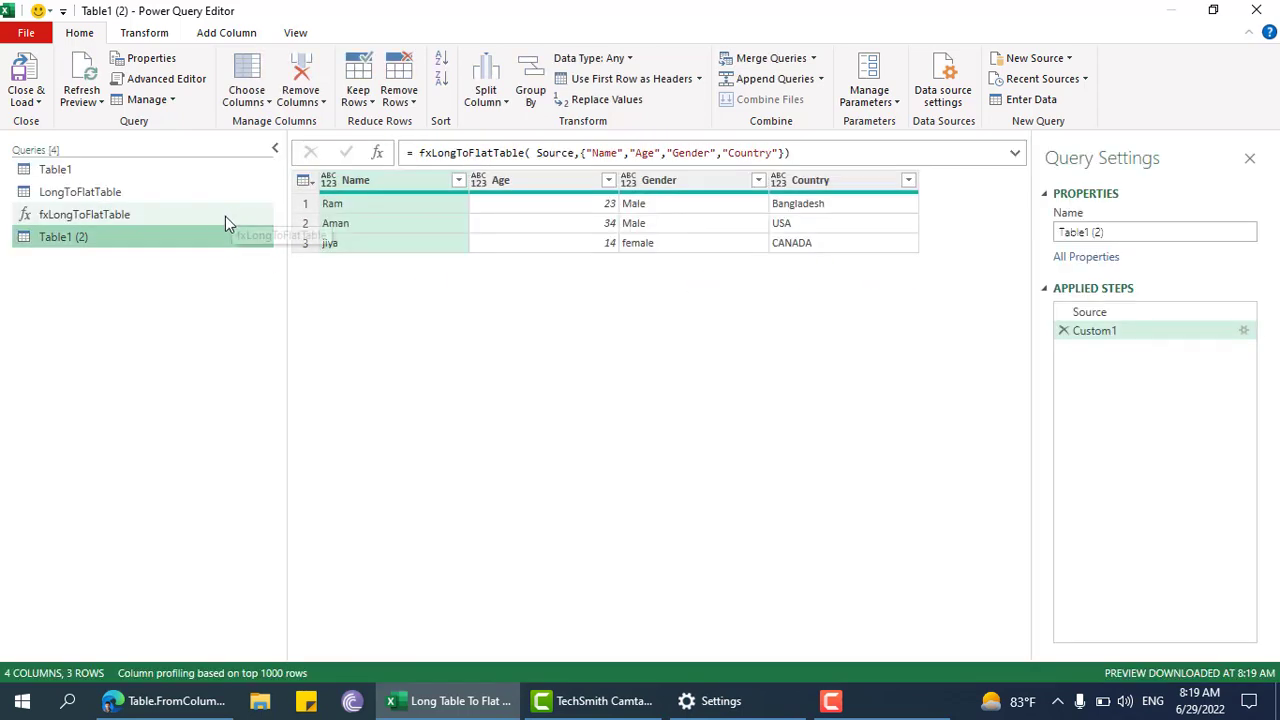
{"action": "right_click", "coordinate": [222, 250]}
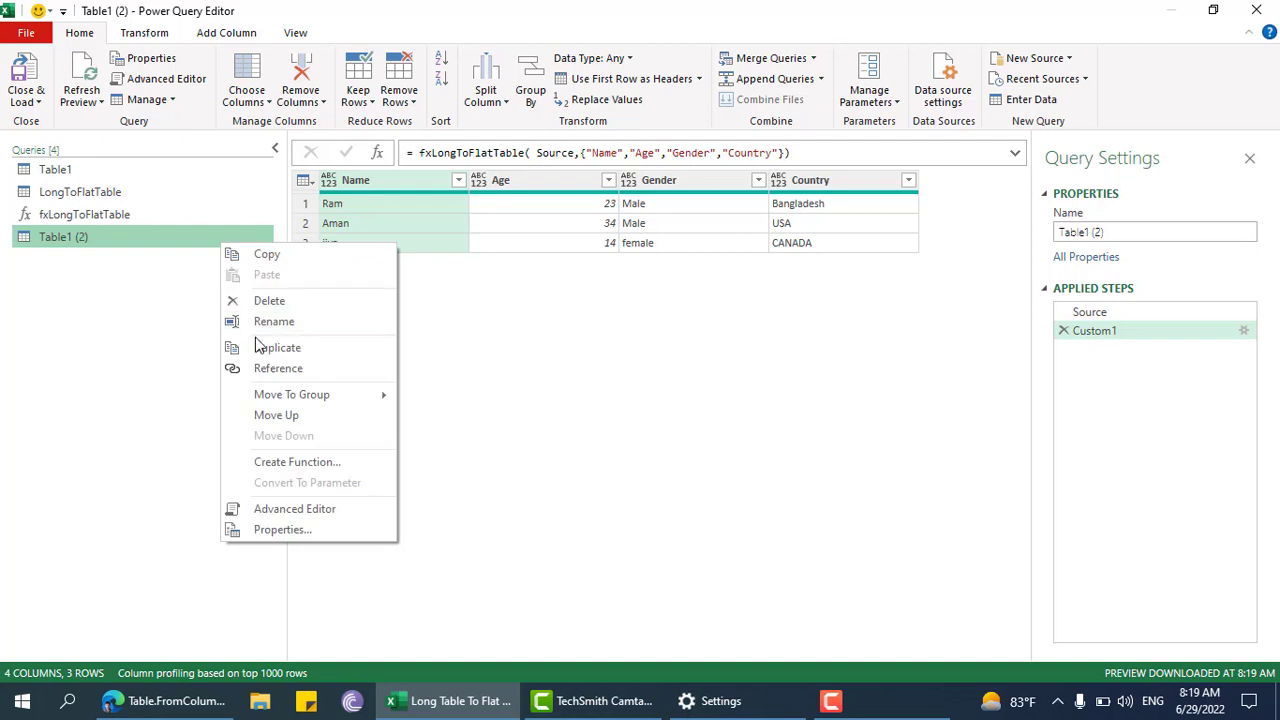
{"action": "left_click", "coordinate": [258, 346]}
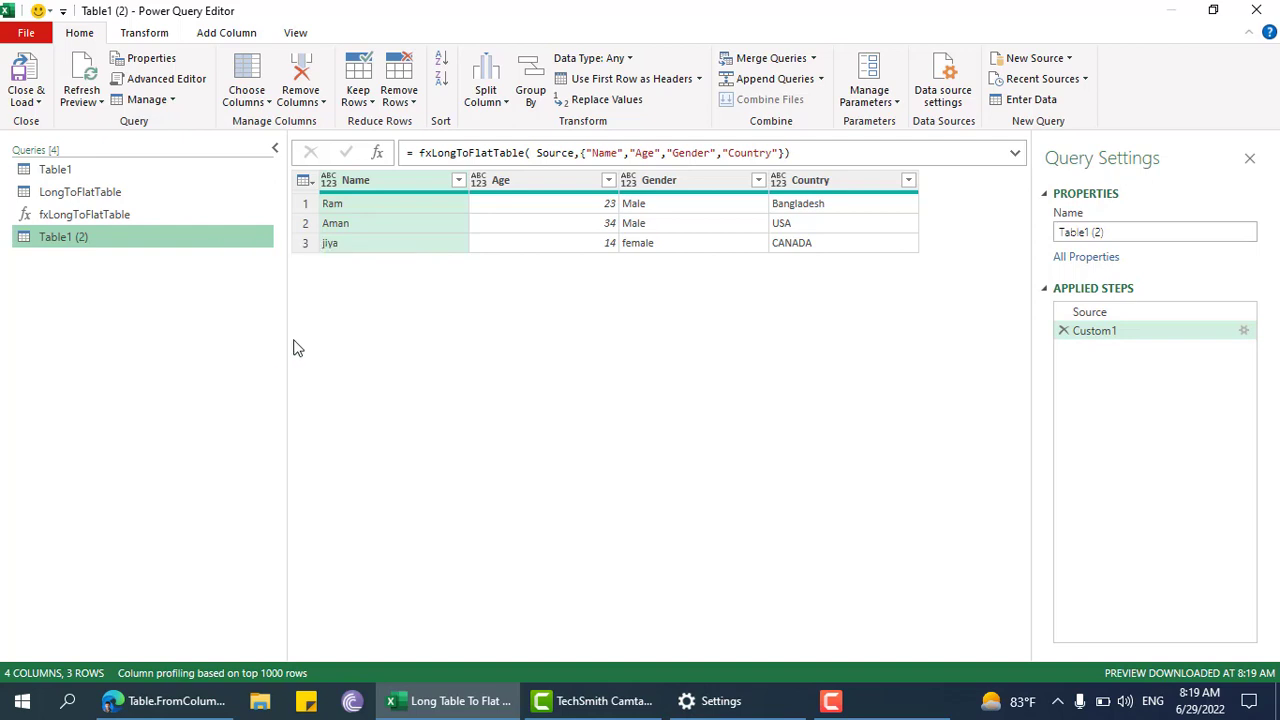
{"action": "left_click", "coordinate": [1064, 331]}
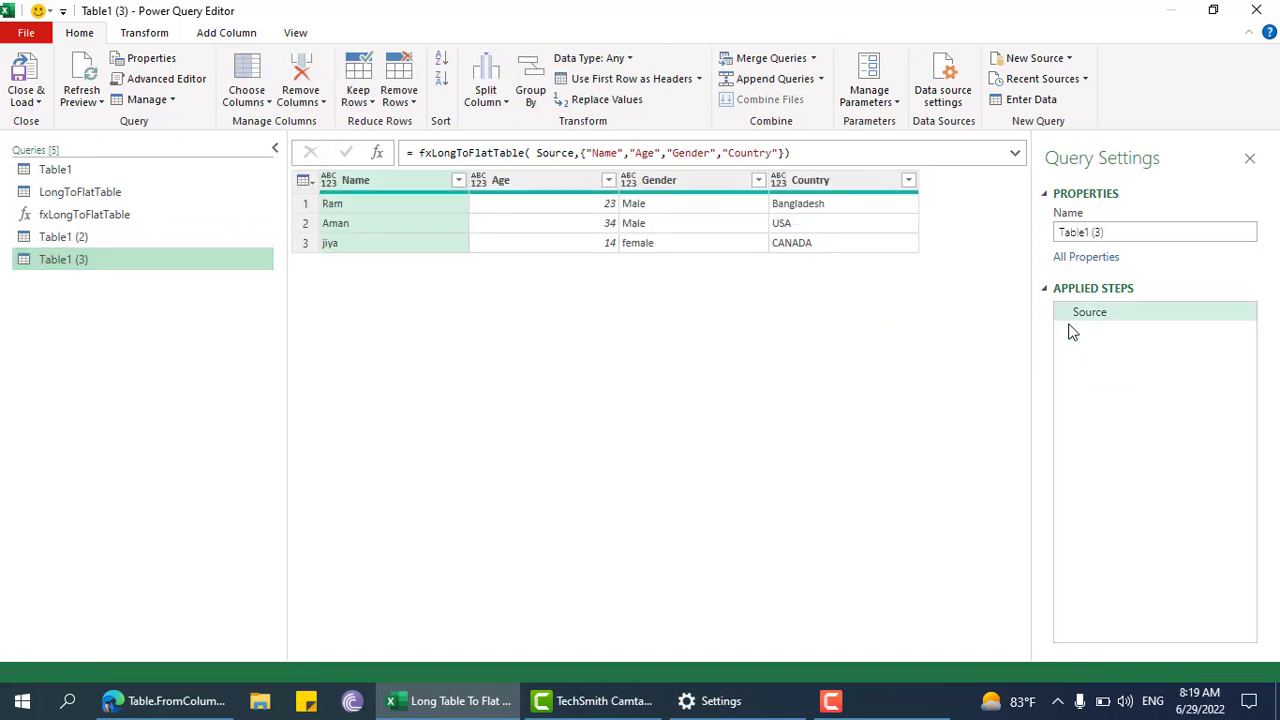
Step: Add a custom step after Source and replace its formula with a list starting with "Name" and "Age"
{"action": "left_click", "coordinate": [377, 152]}
{"action": "left_click", "coordinate": [442, 163]}
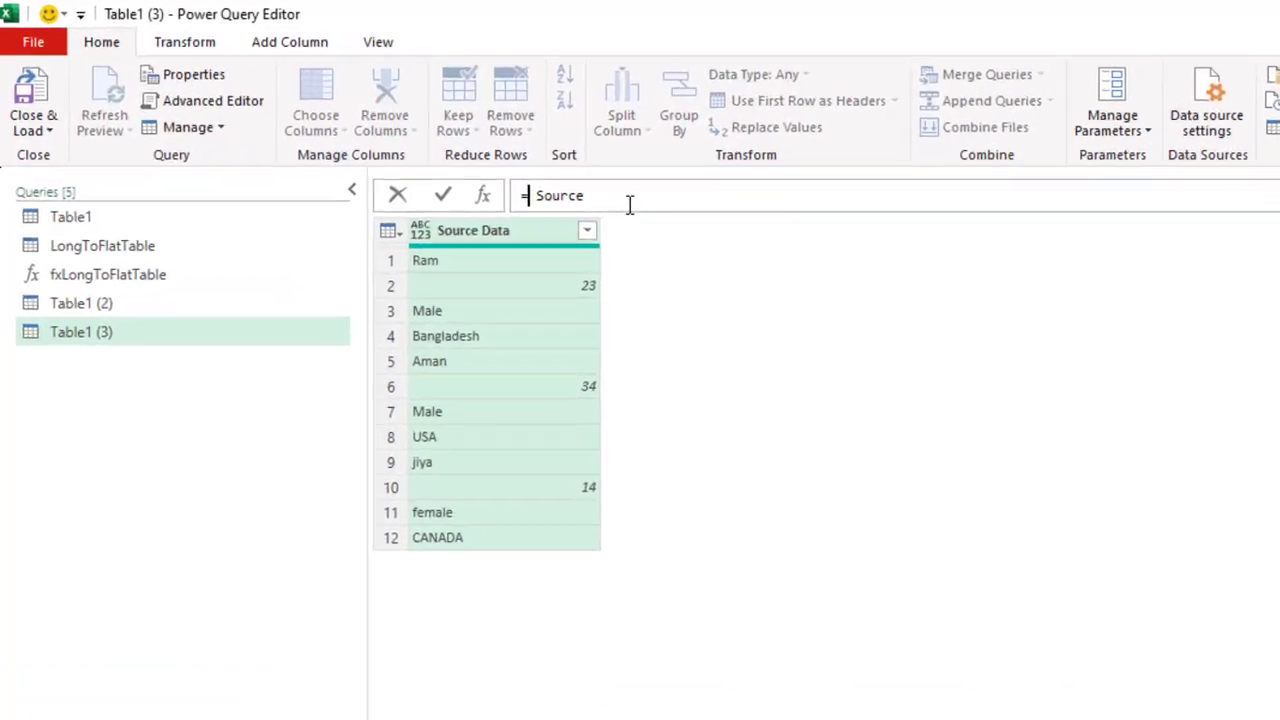
{"action": "type", "text": "L"}
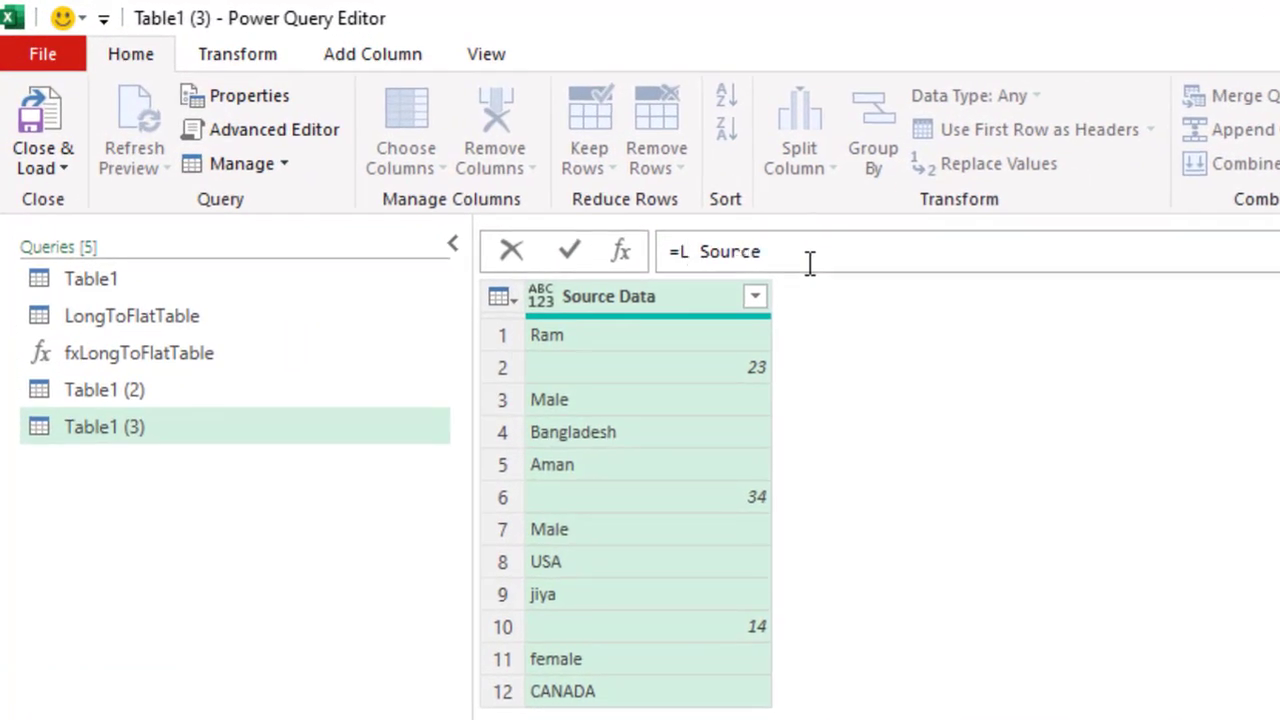
{"action": "key", "text": "BackSpace"}
{"action": "left_click_drag", "start_coordinate": [752, 252], "coordinate": [680, 252]}
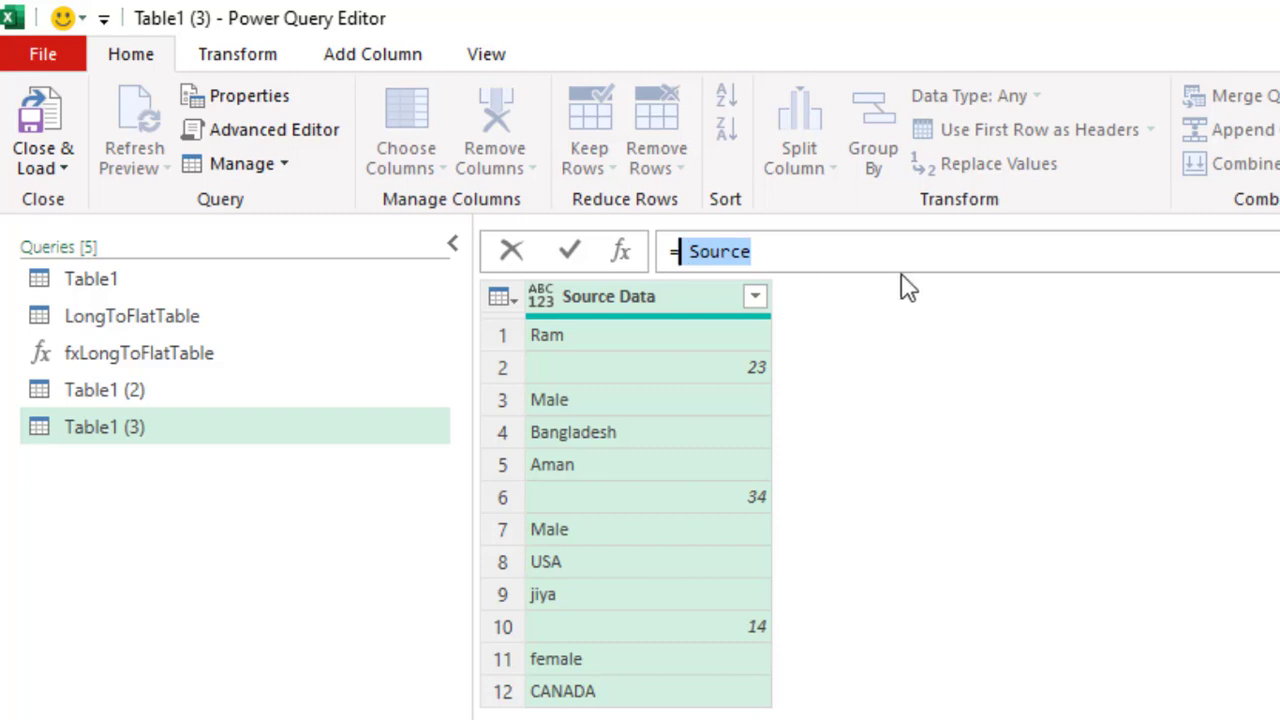
{"action": "type", "text": "{"}
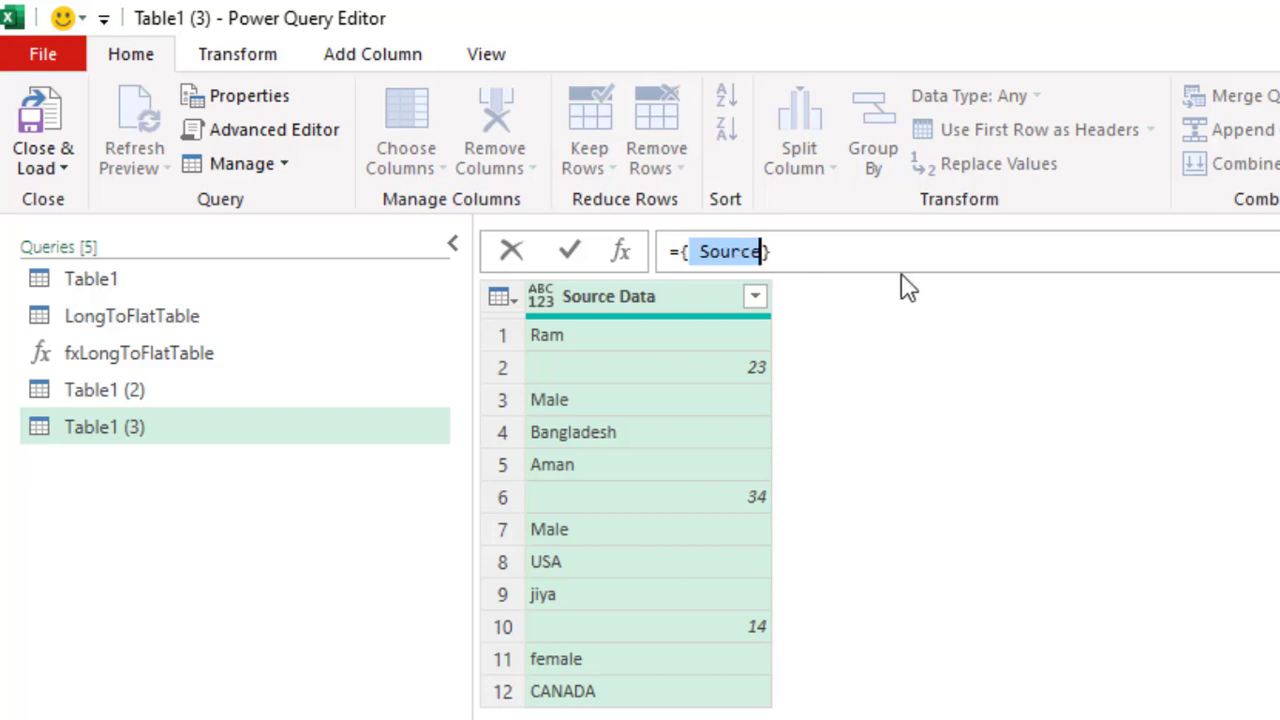
{"action": "type", "text": "Na"}
{"action": "key", "text": "BackSpace"}
{"action": "key", "text": "BackSpace"}
{"action": "type", "text": "\"Name\",\"Age\""}
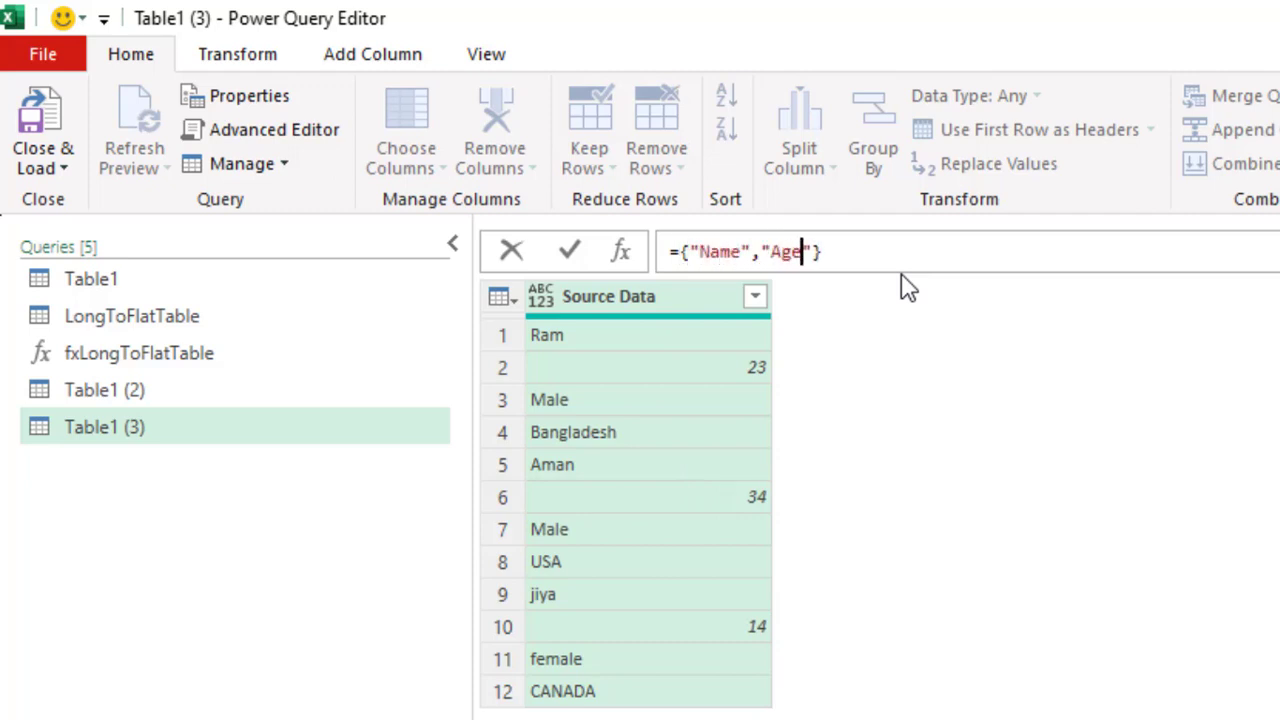
Step: Complete the custom step's list as {"Name","Age","Gender","Country"}
{"action": "type", "text": ",\"Gender"}
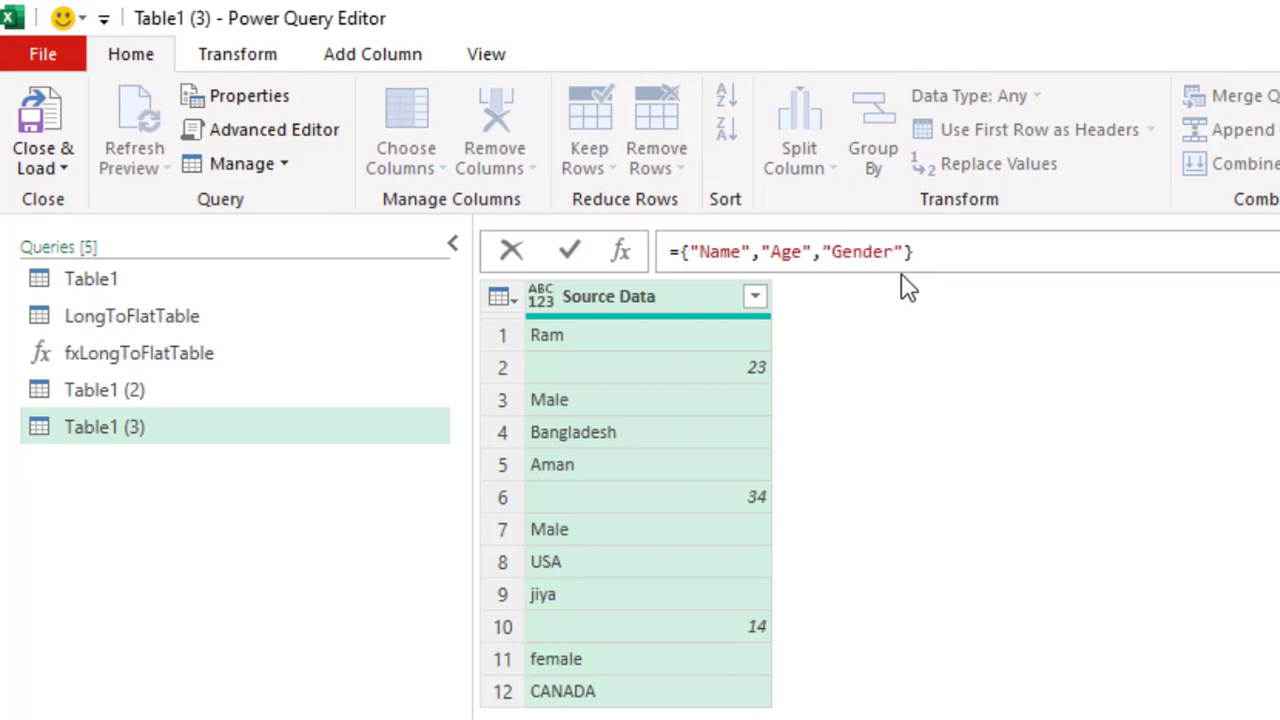
{"action": "key", "text": "Right"}
{"action": "type", "text": ","}
{"action": "type", "text": "\"Count"}
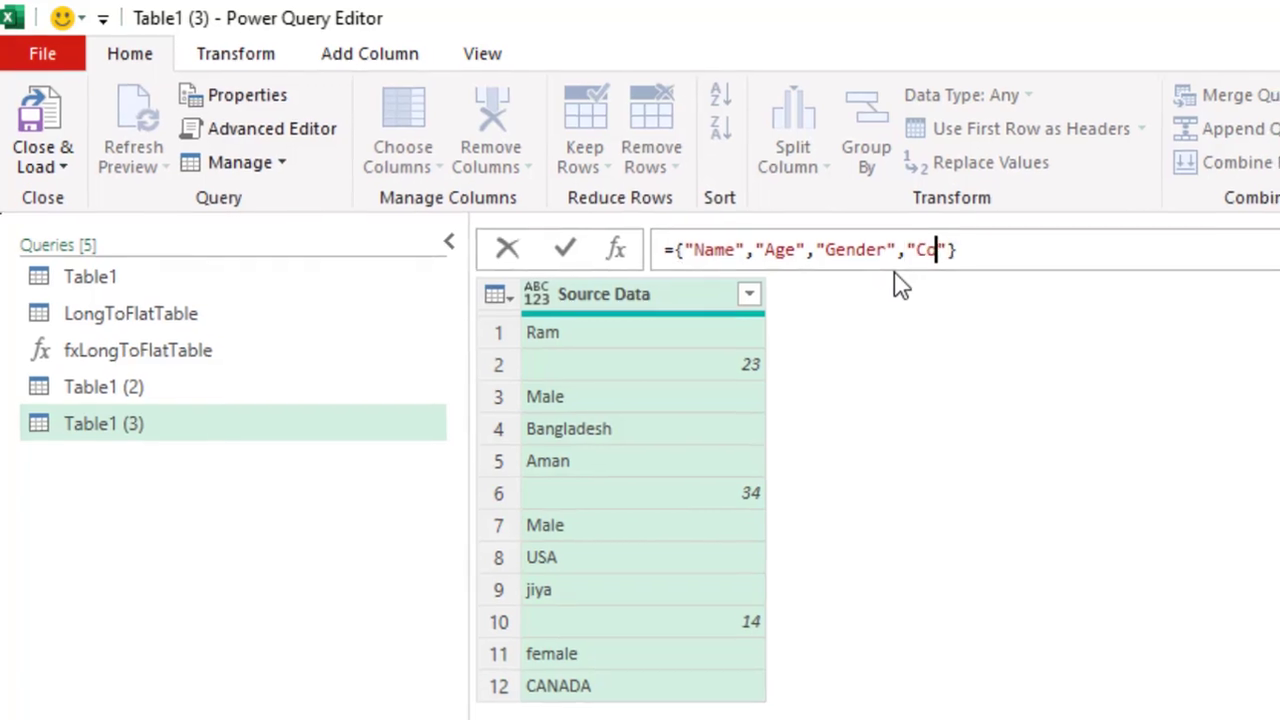
{"action": "type", "text": "ry"}
{"action": "key", "text": "ctrl+a"}
{"action": "key", "text": "BackSpace"}
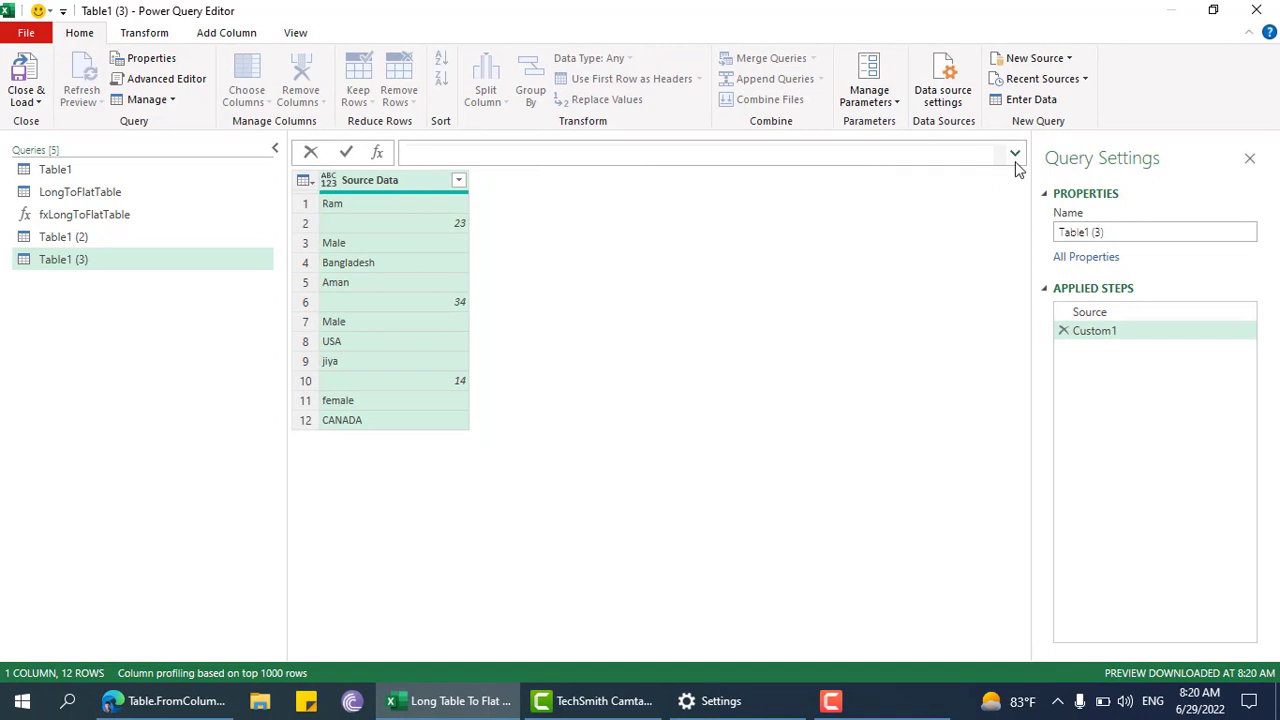
{"action": "key", "text": "Escape"}
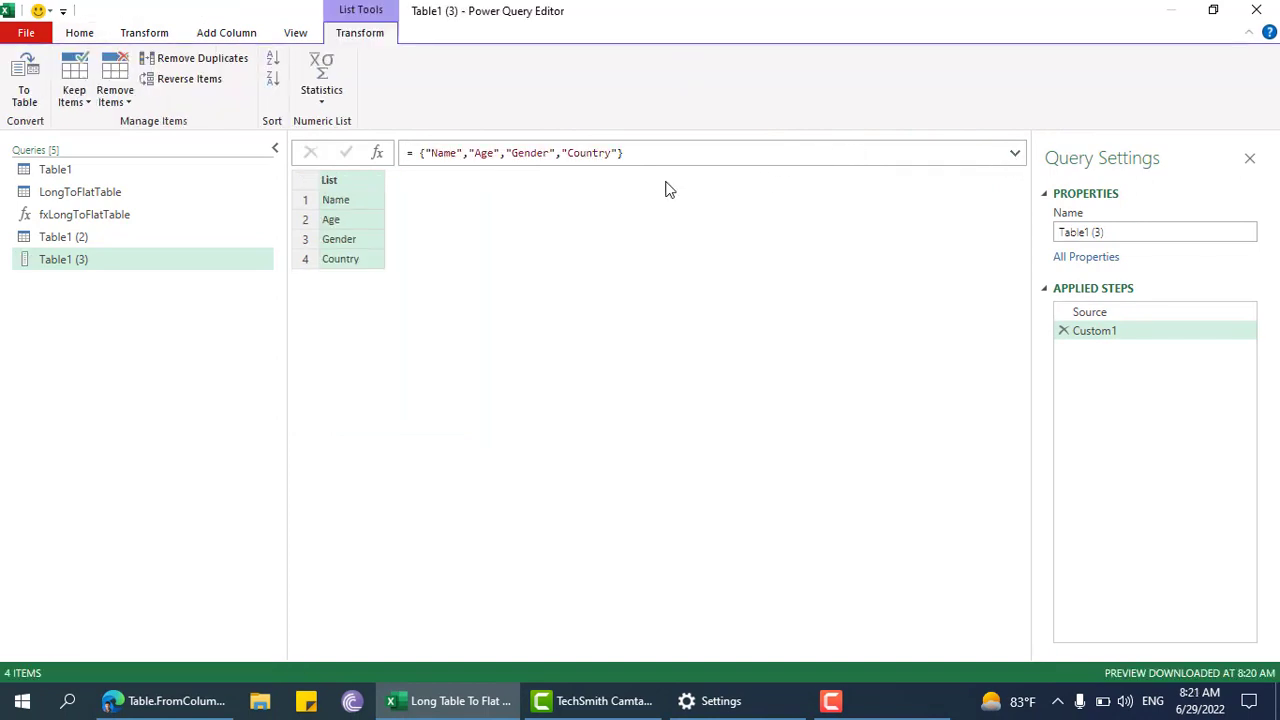
Step: Check the Source step against the Custom1 list step, then rename Custom1 as Headers
{"action": "left_click", "coordinate": [1132, 315]}
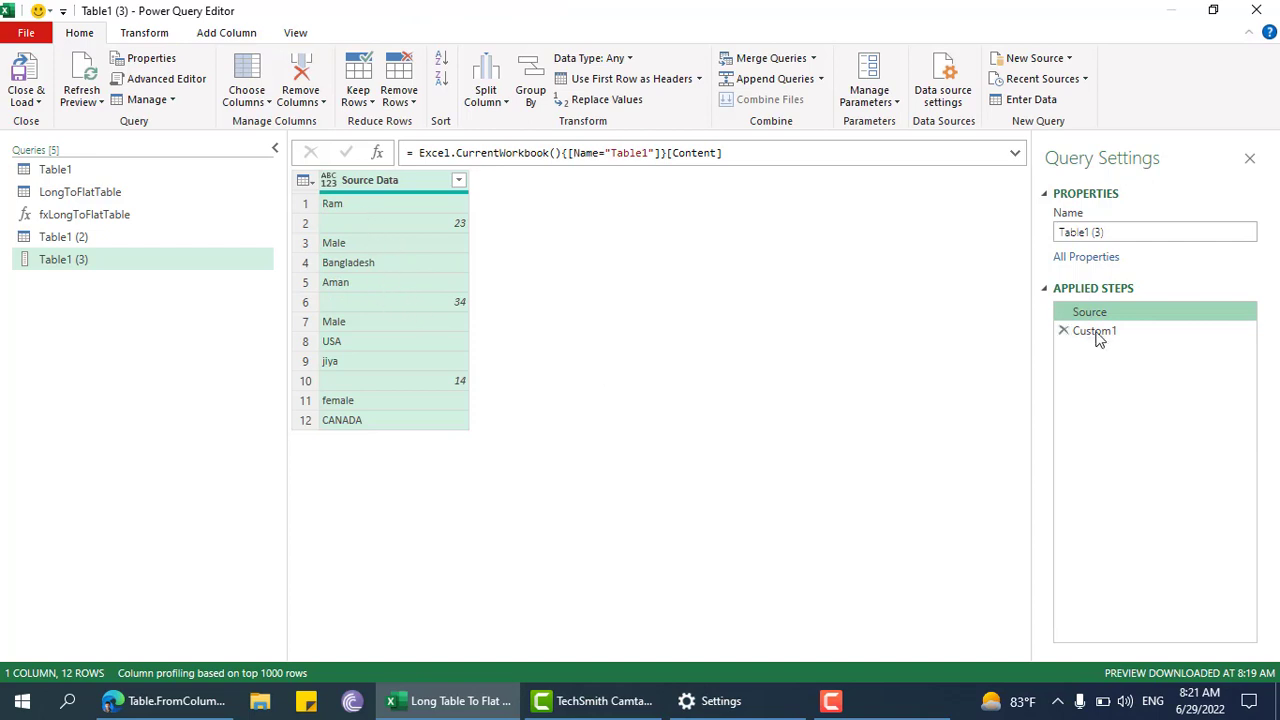
{"action": "left_click", "coordinate": [1094, 331]}
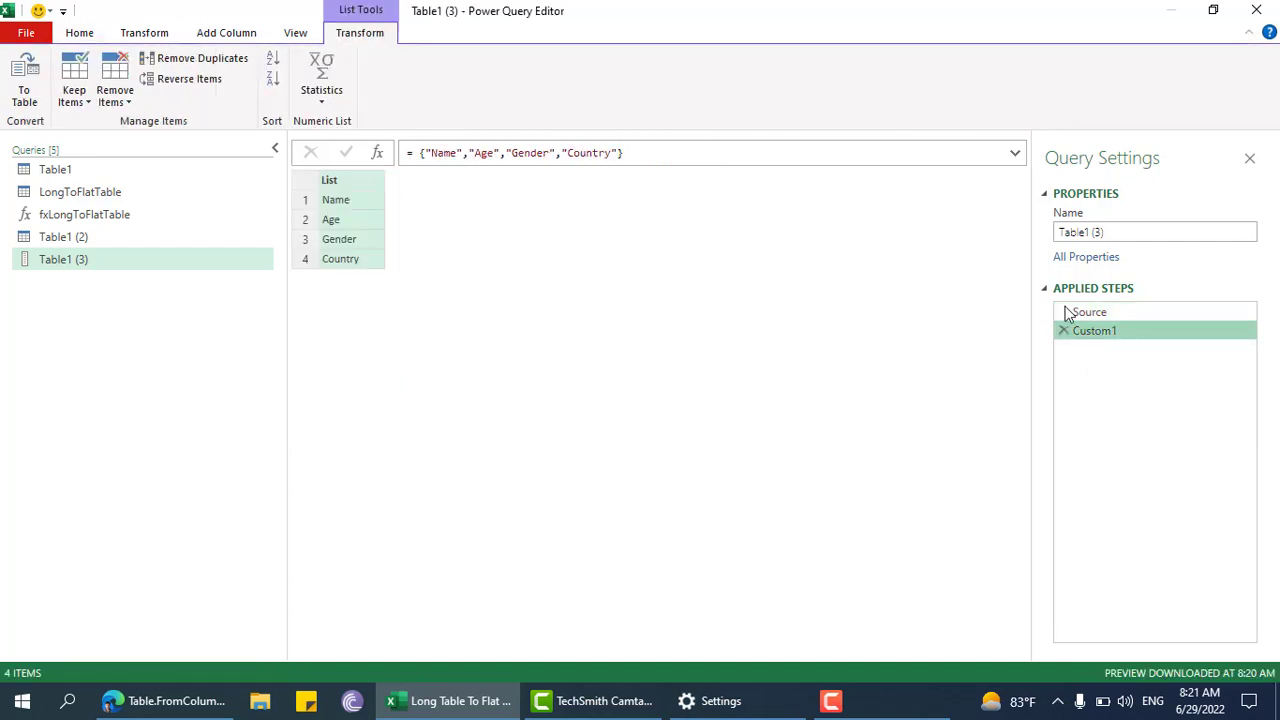
{"action": "right_click", "coordinate": [1160, 333]}
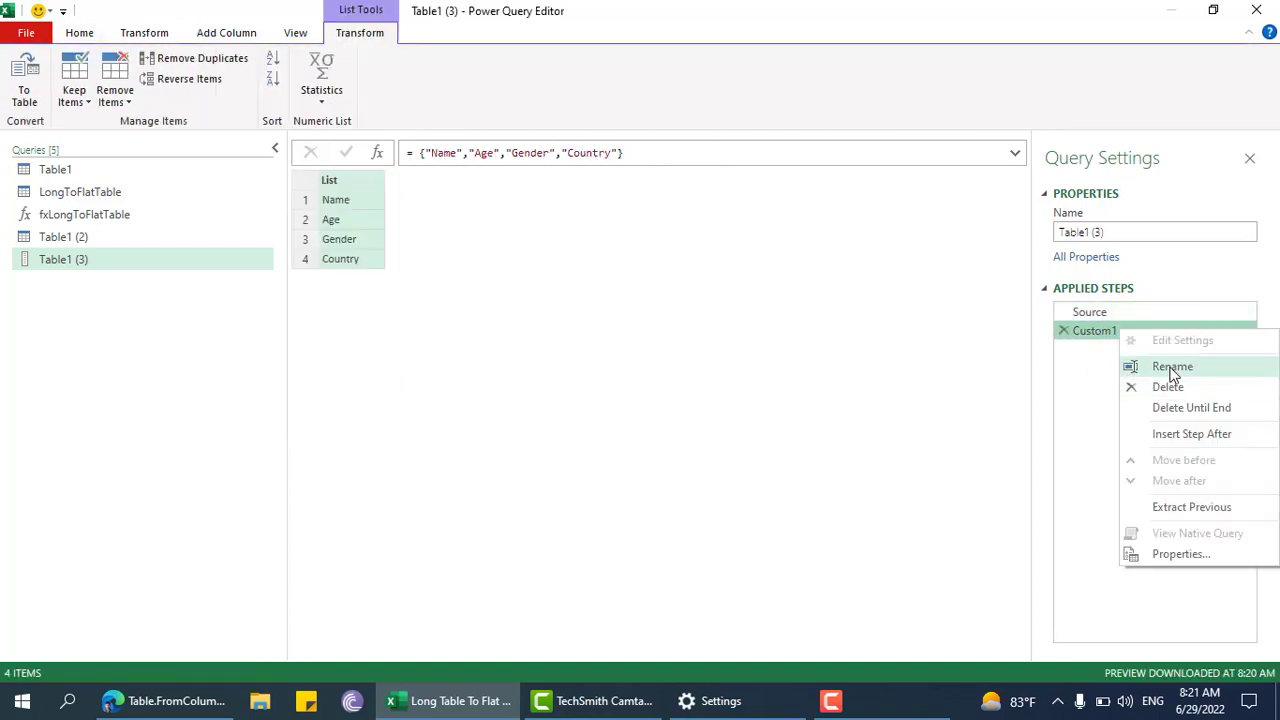
{"action": "left_click", "coordinate": [1172, 367]}
{"action": "type", "text": "Heade"}
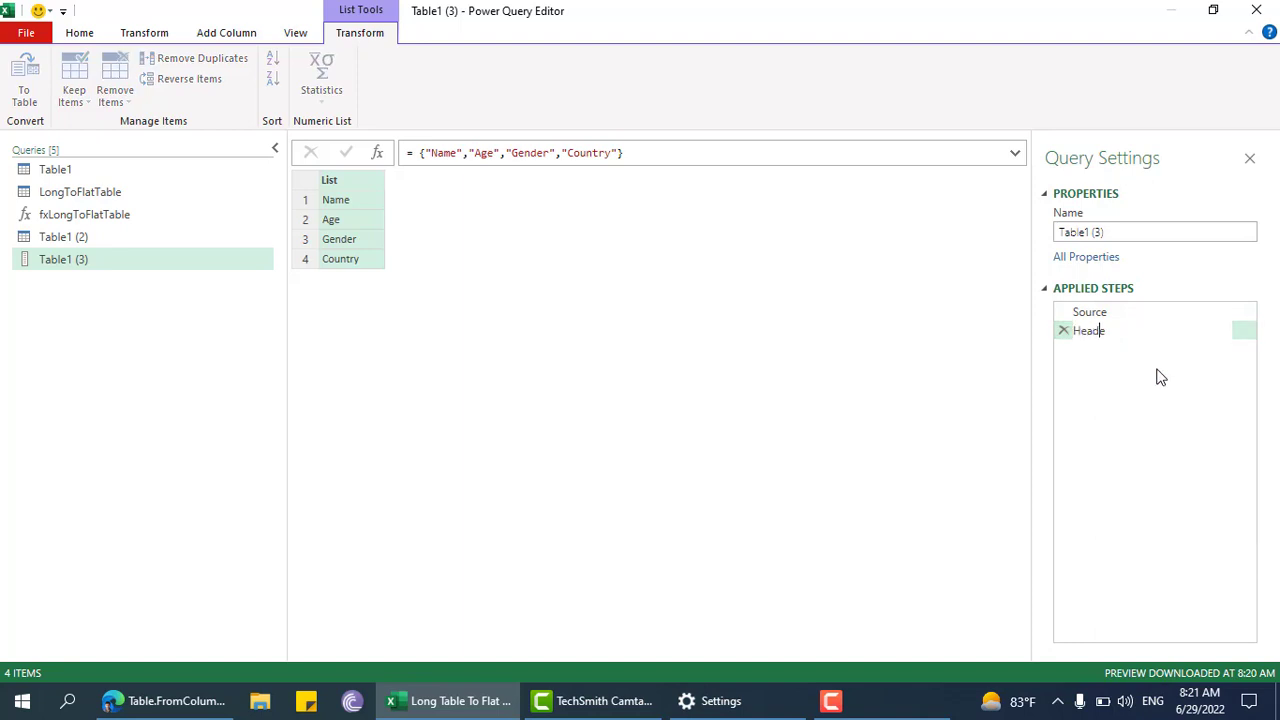
{"action": "type", "text": "rs"}
{"action": "key", "text": "Return"}
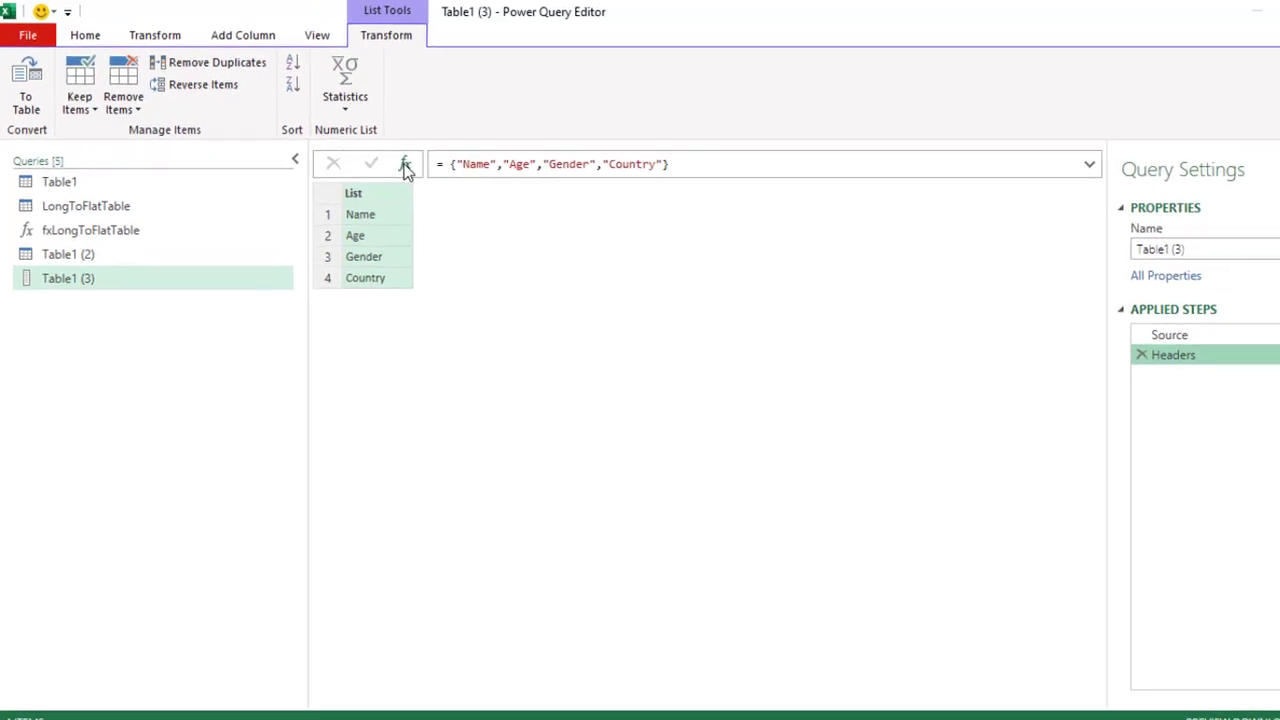
Step: Add a custom step after Headers and start its formula with the List.Split function
{"action": "left_click", "coordinate": [377, 152]}
{"action": "left_click", "coordinate": [413, 153]}
{"action": "type", "text": "T"}
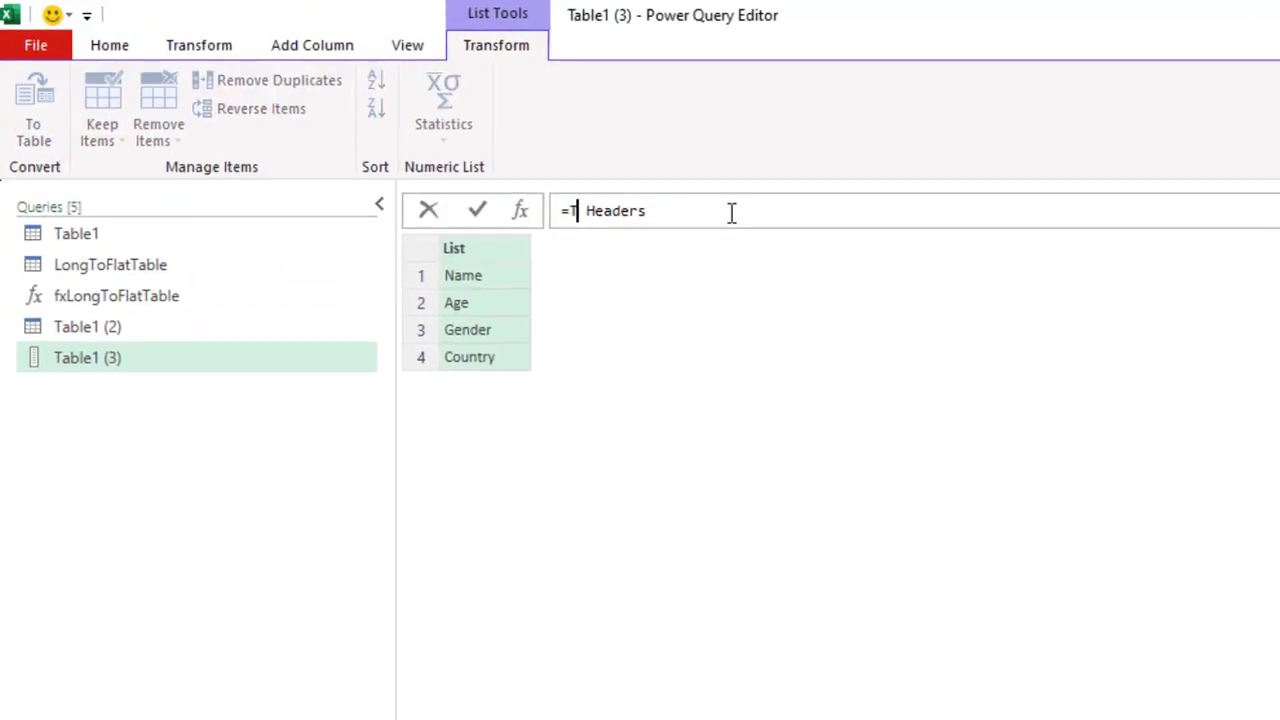
{"action": "key", "text": "BackSpace"}
{"action": "type", "text": "List.Sp"}
{"action": "key", "text": "Tab"}
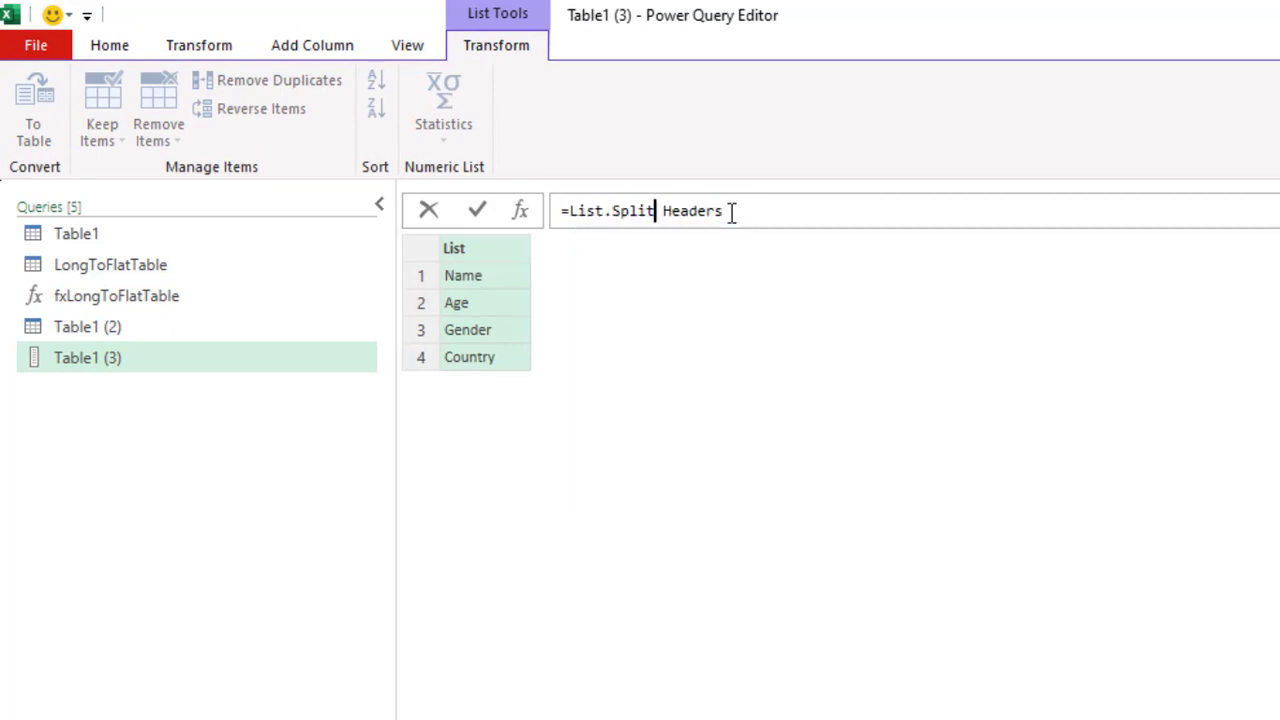
{"action": "type", "text": "("}
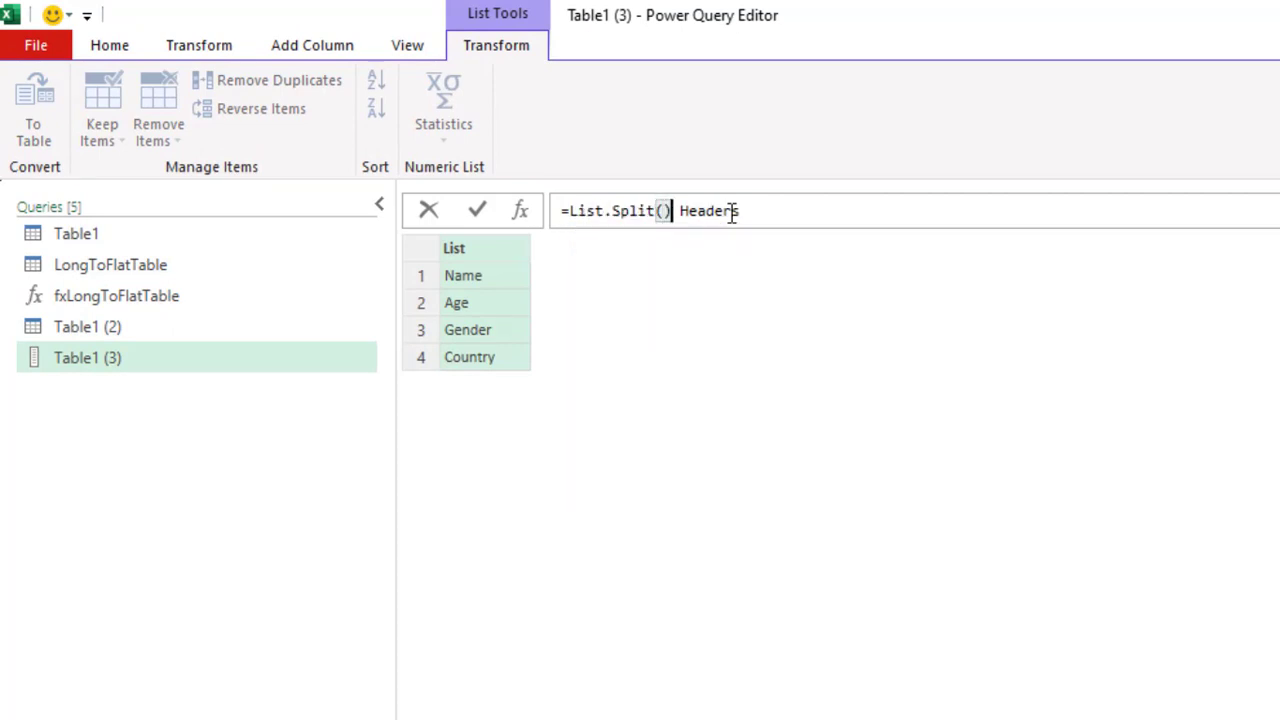
Step: Enter Source as the first argument of List.Split, followed by a comma before Headers
{"action": "key", "text": "End"}
{"action": "key", "text": "ctrl+shift+Left"}
{"action": "key", "text": "shift+Right"}
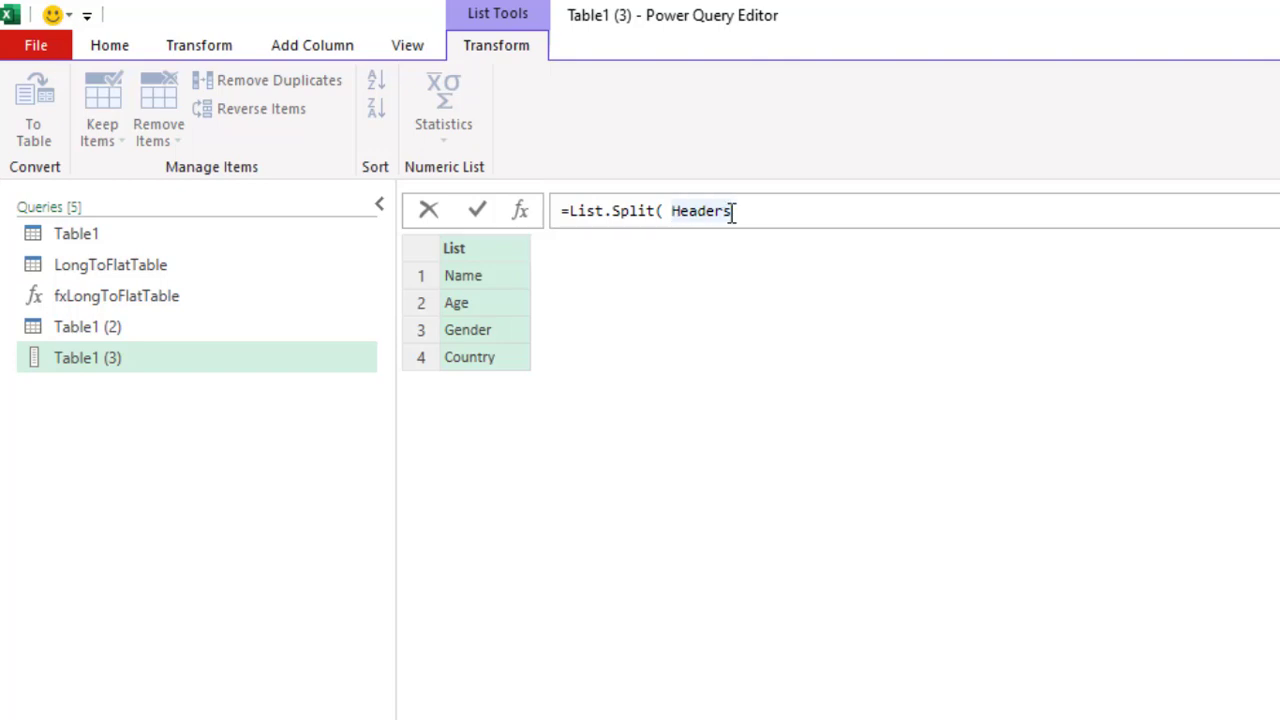
{"action": "key", "text": "ctrl+Left"}
{"action": "key", "text": "ctrl+Left"}
{"action": "key", "text": "Right"}
{"action": "type", "text": "Sou"}
{"action": "key", "text": "Tab"}
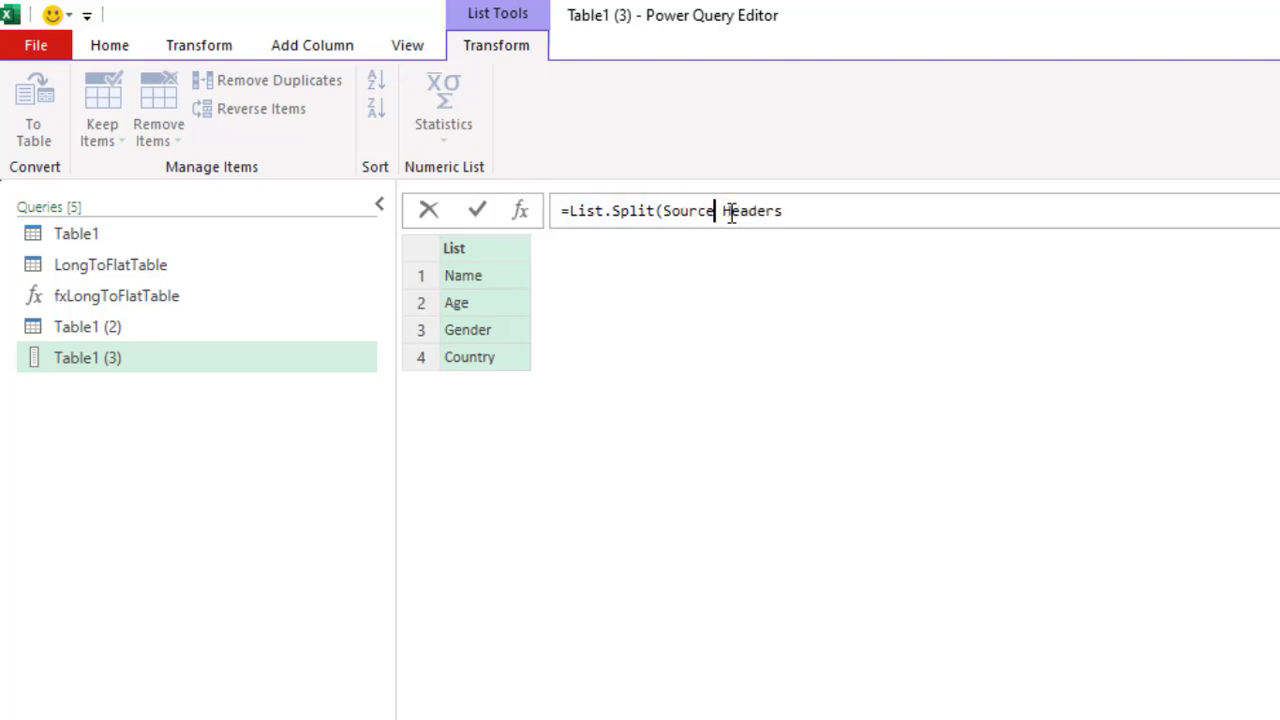
{"action": "type", "text": ","}
{"action": "key", "text": "ctrl+shift+Right"}
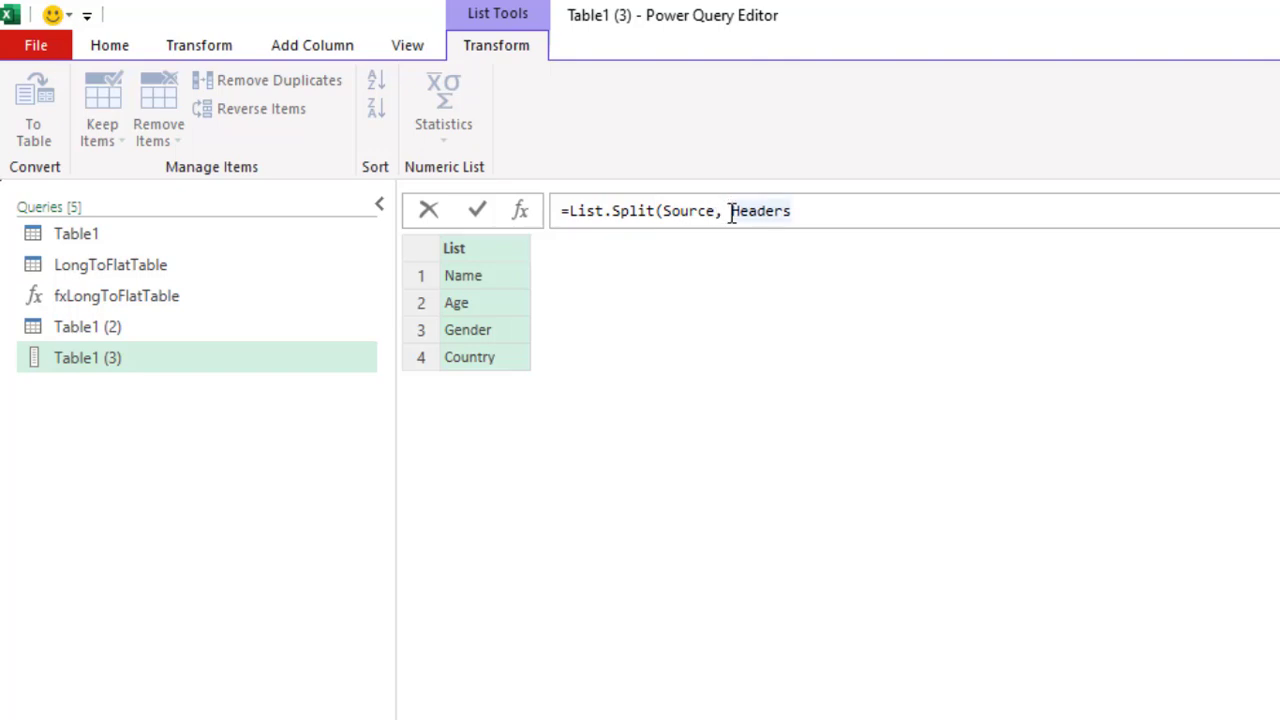
Step: Wrap Headers in List.Count as the second argument and commit the formula List.Split(Source,List.Count( Headers))
{"action": "key", "text": "Left"}
{"action": "type", "text": "L "}
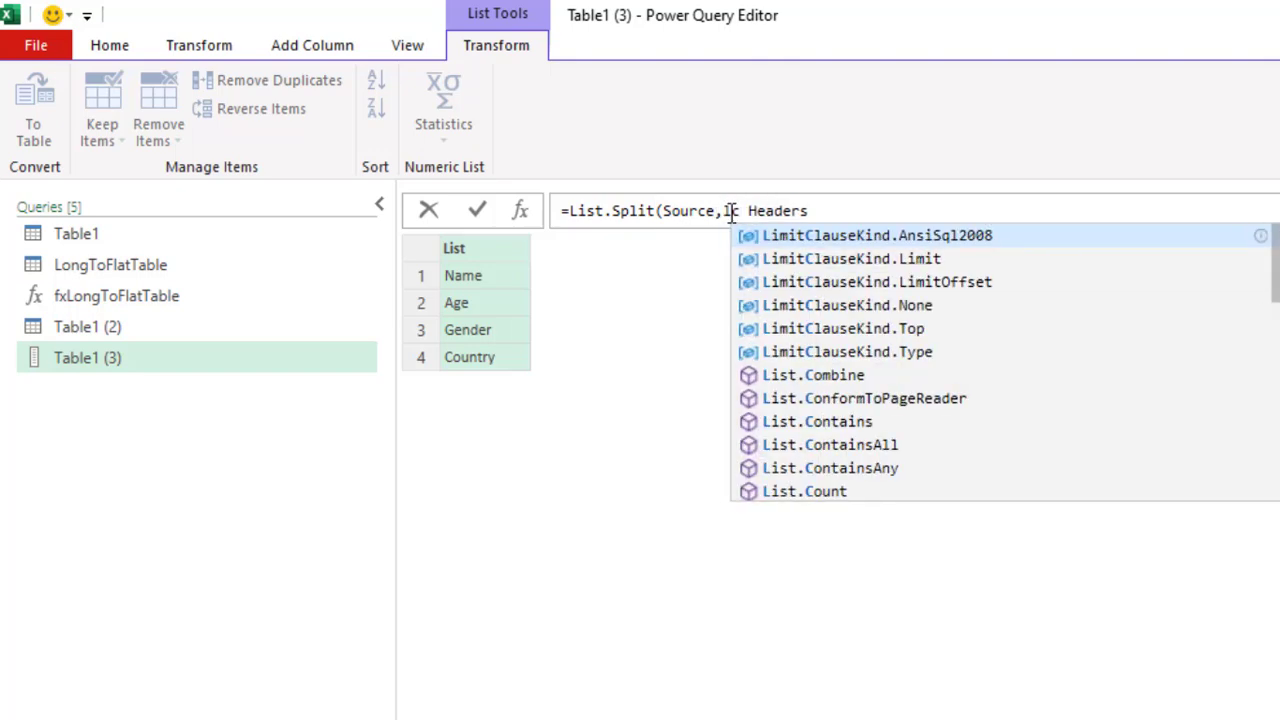
{"action": "type", "text": "nt"}
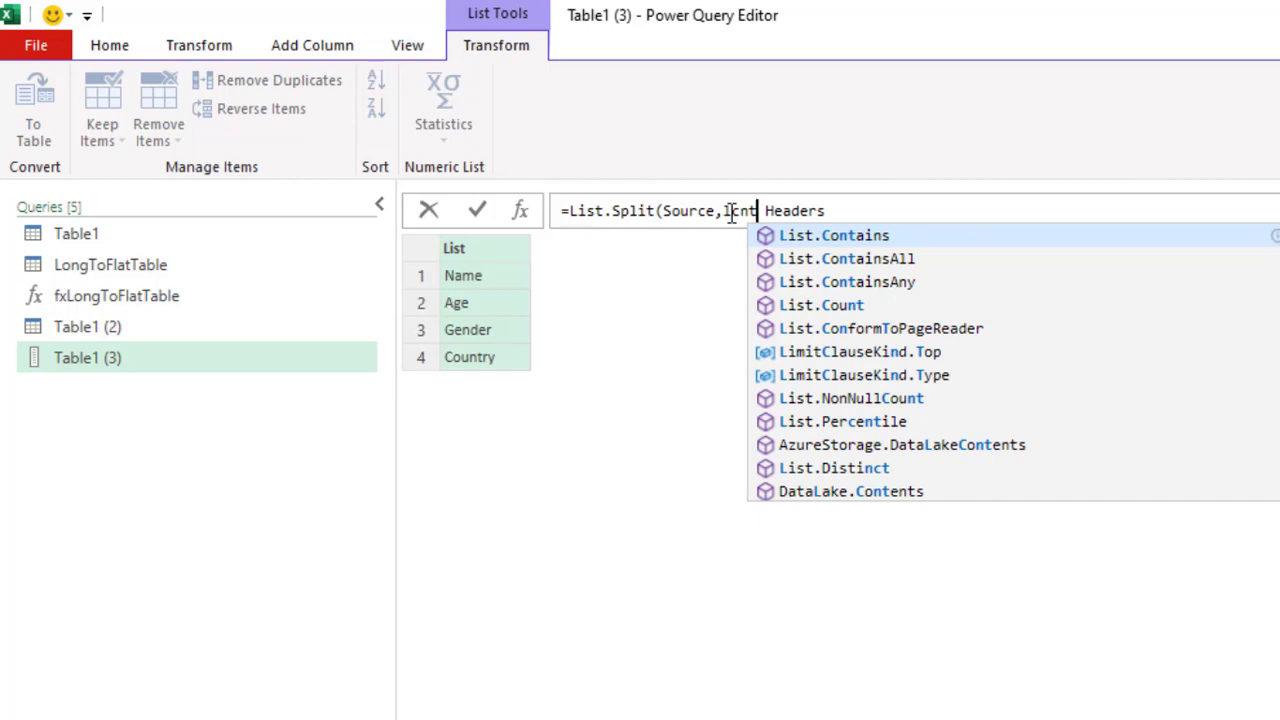
{"action": "key", "text": "Down"}
{"action": "key", "text": "Down"}
{"action": "key", "text": "Down"}
{"action": "key", "text": "Tab"}
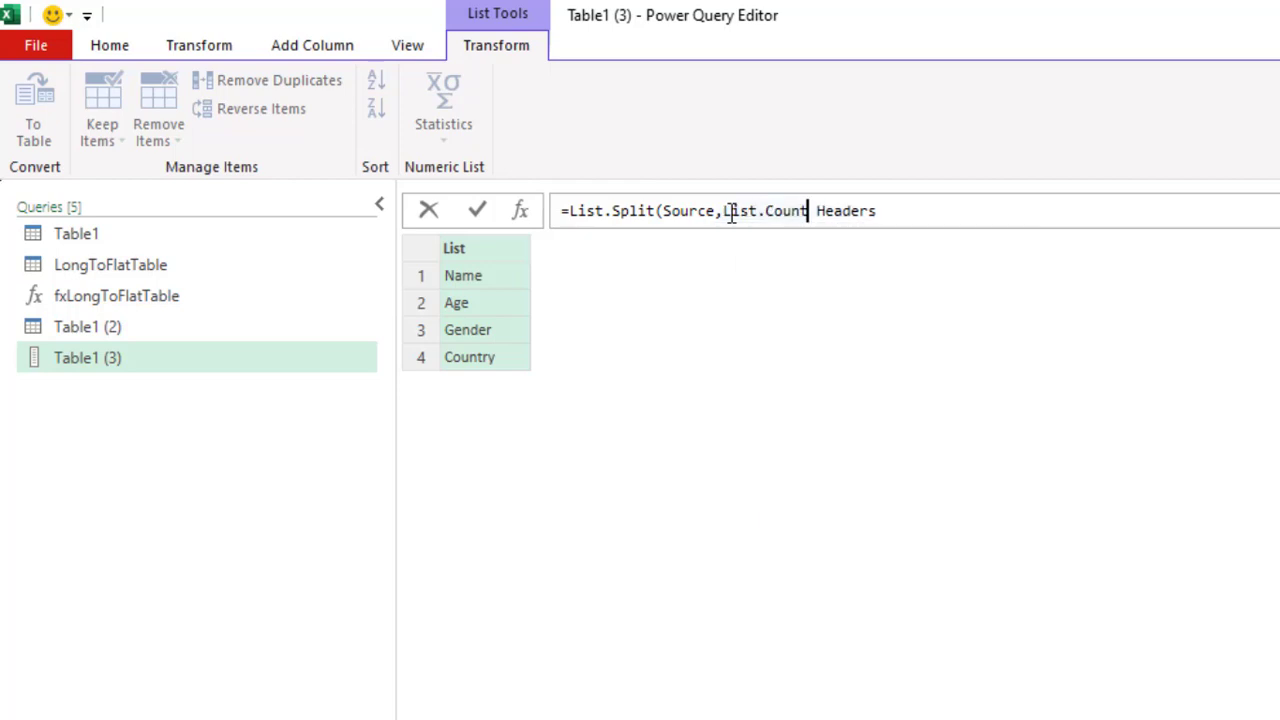
{"action": "type", "text": "("}
{"action": "key", "text": "Escape"}
{"action": "key", "text": "Delete"}
{"action": "key", "text": "End"}
{"action": "type", "text": "))"}
{"action": "key", "text": "ctrl+a"}
{"action": "key", "text": "BackSpace"}
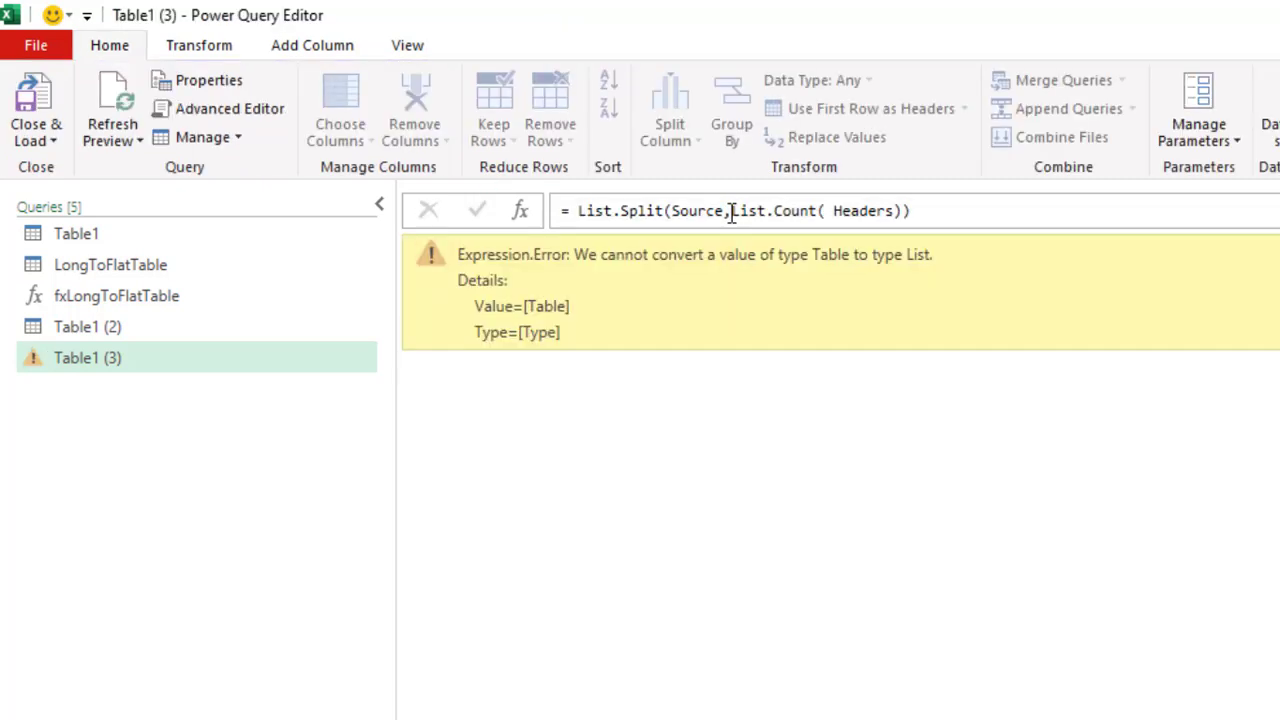
Step: Change the first List.Split argument to Source[Source Data], commit the formula and preview the resulting lists
{"action": "left_click", "coordinate": [731, 210]}
{"action": "type", "text": "[]"}
{"action": "type", "text": "Source D"}
{"action": "type", "text": "ata"}
{"action": "key", "text": "End"}
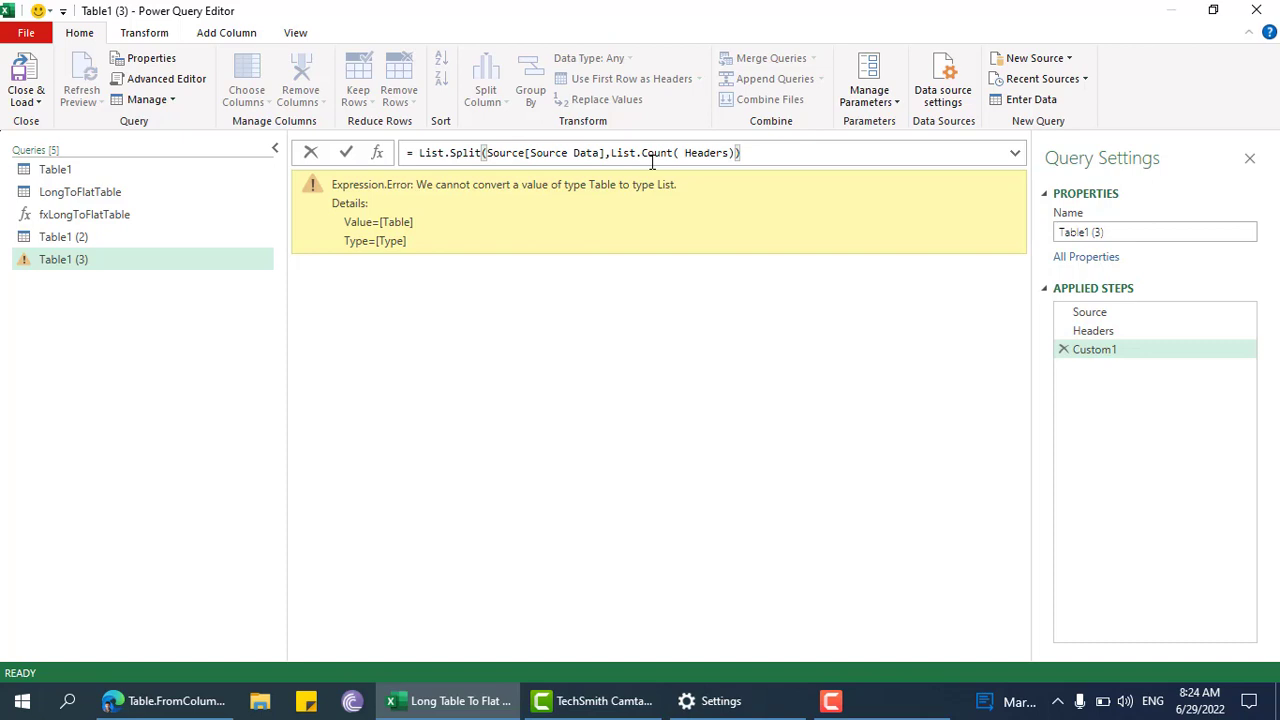
{"action": "key", "text": "Return"}
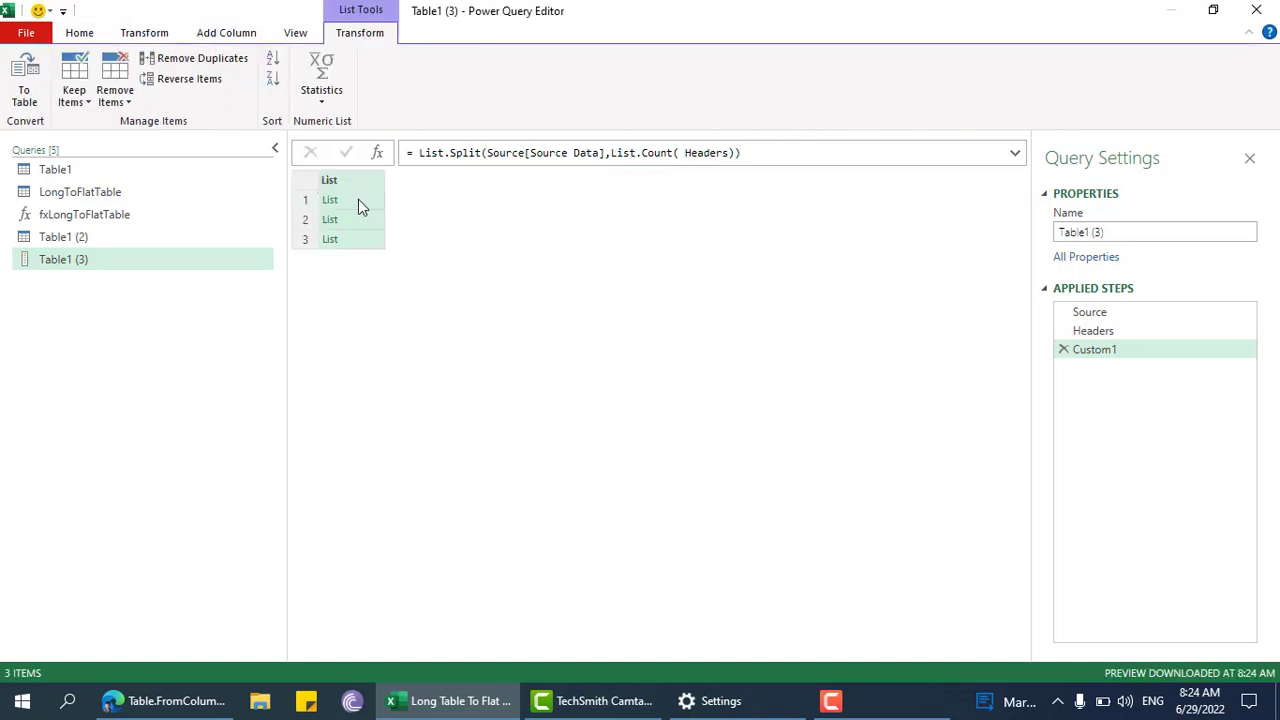
{"action": "left_click", "coordinate": [358, 205]}
{"action": "left_click", "coordinate": [360, 222]}
{"action": "left_click", "coordinate": [357, 239]}
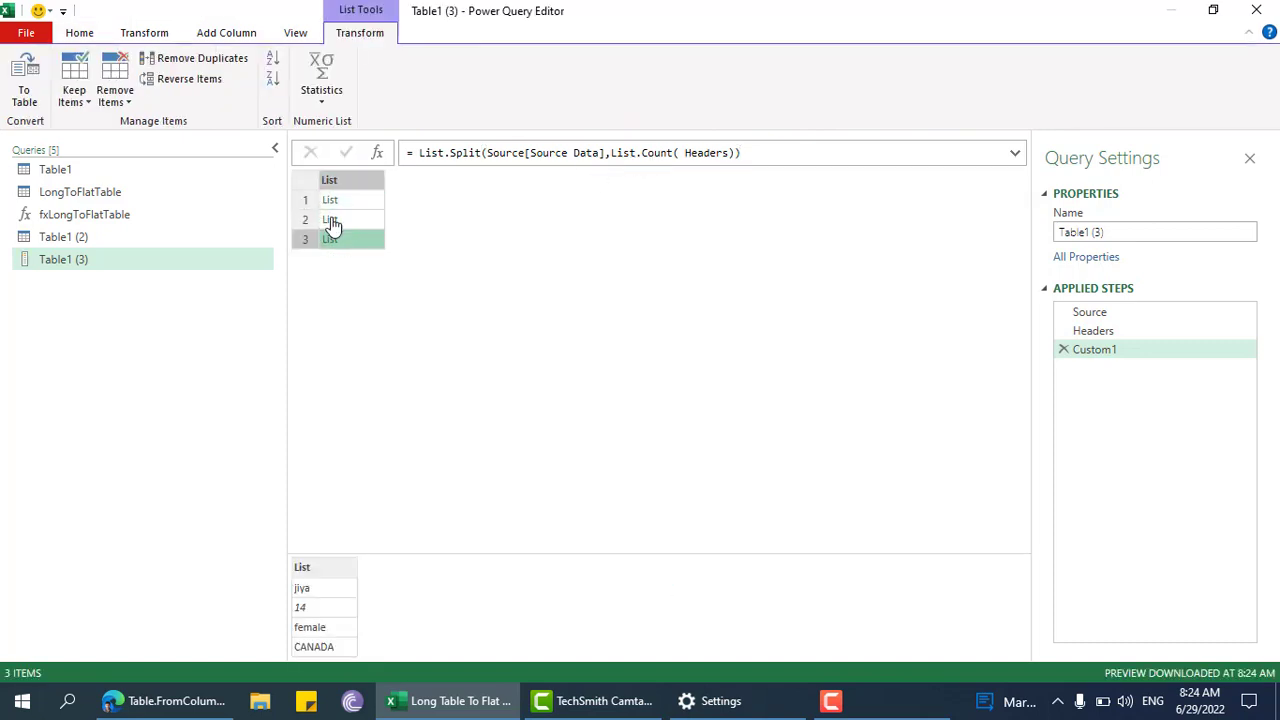
Step: Rename the Custom1 step as ConvertEachPersonToOneRow
{"action": "right_click", "coordinate": [1146, 352]}
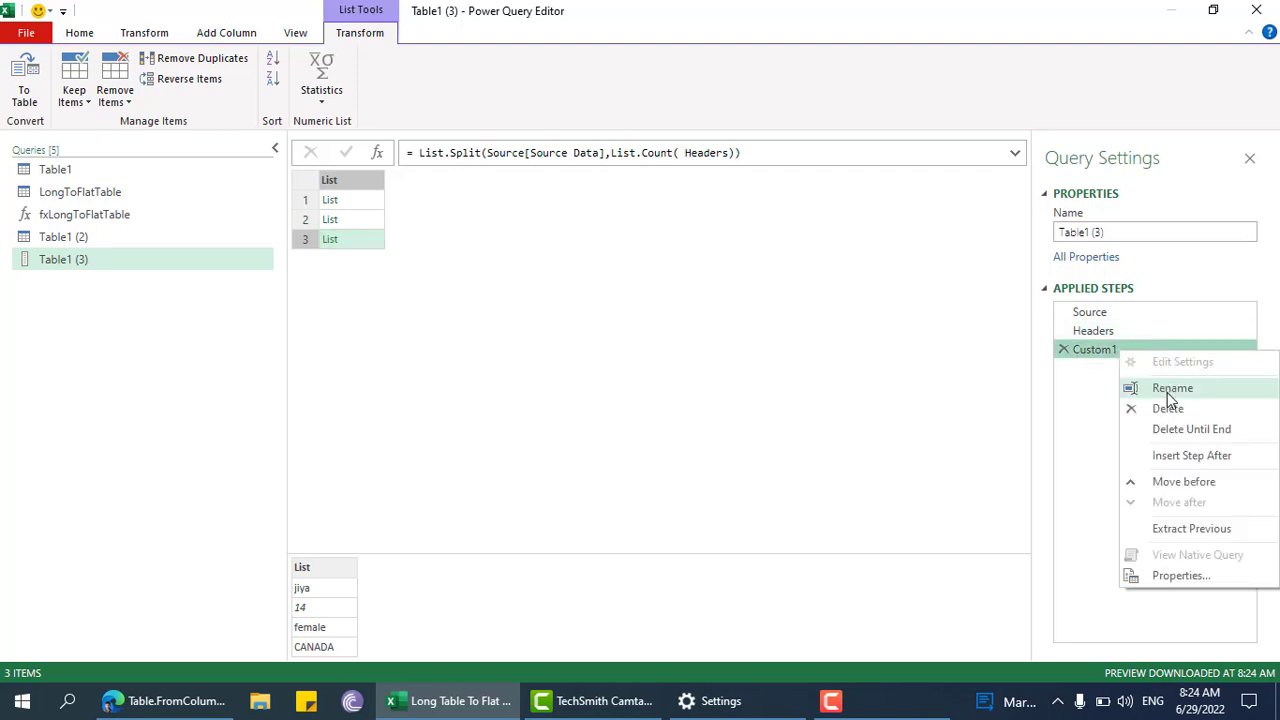
{"action": "left_click", "coordinate": [1168, 389]}
{"action": "type", "text": "ConvertEachPersonToOneRow"}
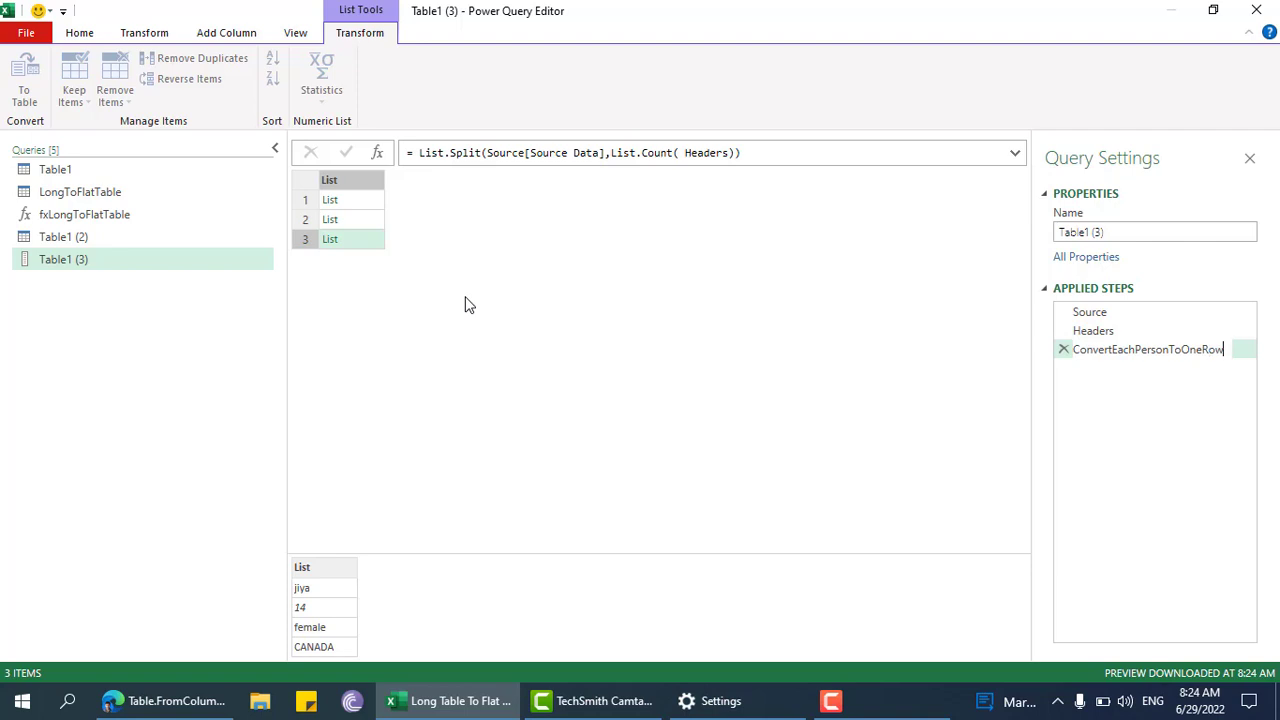
{"action": "key", "text": "Return"}
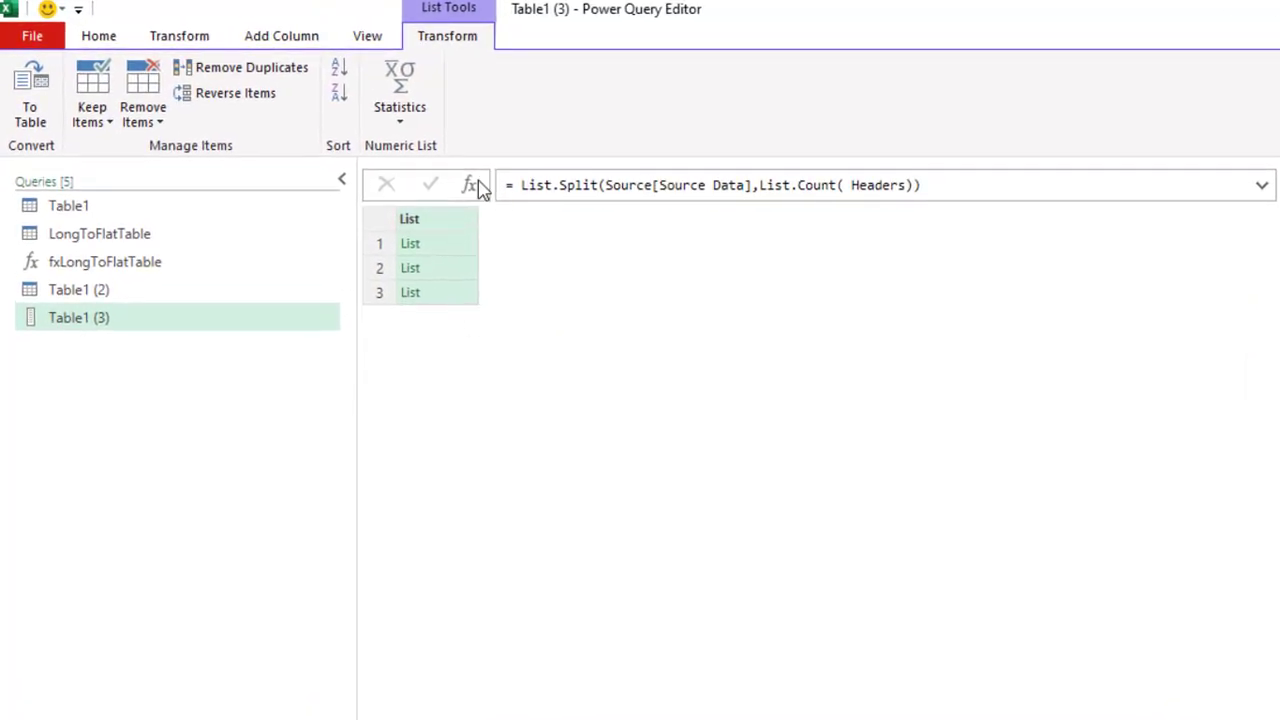
Step: Add a custom step after ConvertEachPersonToOneRow with the formula Table.FromColumns(ConvertEachPersonToOneRow)
{"action": "left_click", "coordinate": [472, 186]}
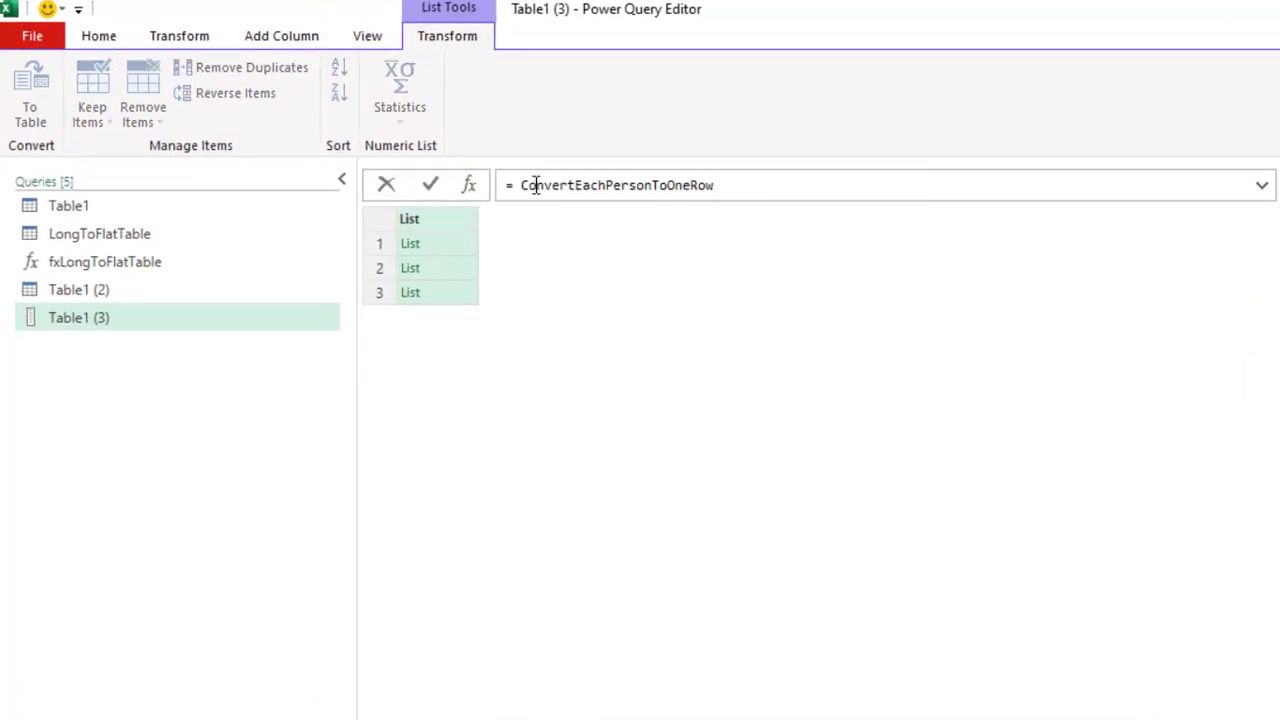
{"action": "type", "text": "TFRc"}
{"action": "key", "text": "Tab"}
{"action": "type", "text": "()"}
{"action": "key", "text": "BackSpace"}
{"action": "type", "text": "()"}
{"action": "key", "text": "BackSpace"}
{"action": "key", "text": "Right"}
{"action": "key", "text": "BackSpace"}
{"action": "key", "text": "End"}
{"action": "type", "text": ","}
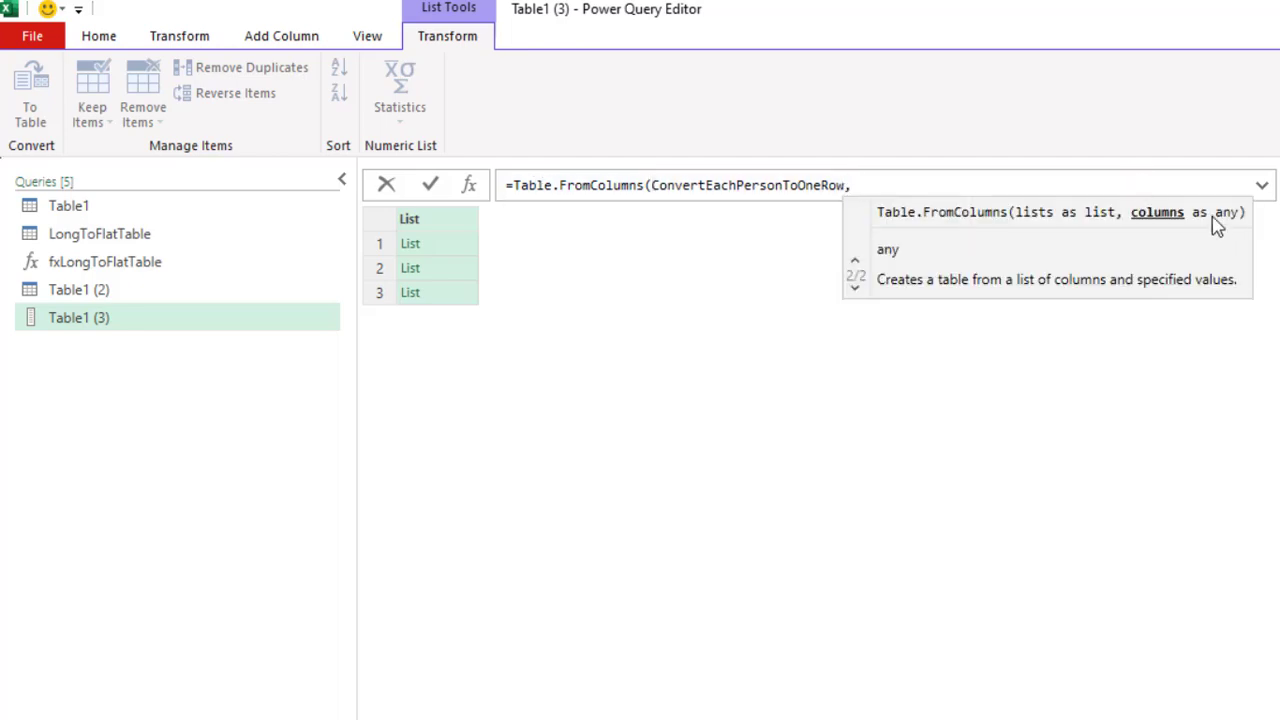
{"action": "key", "text": "BackSpace"}
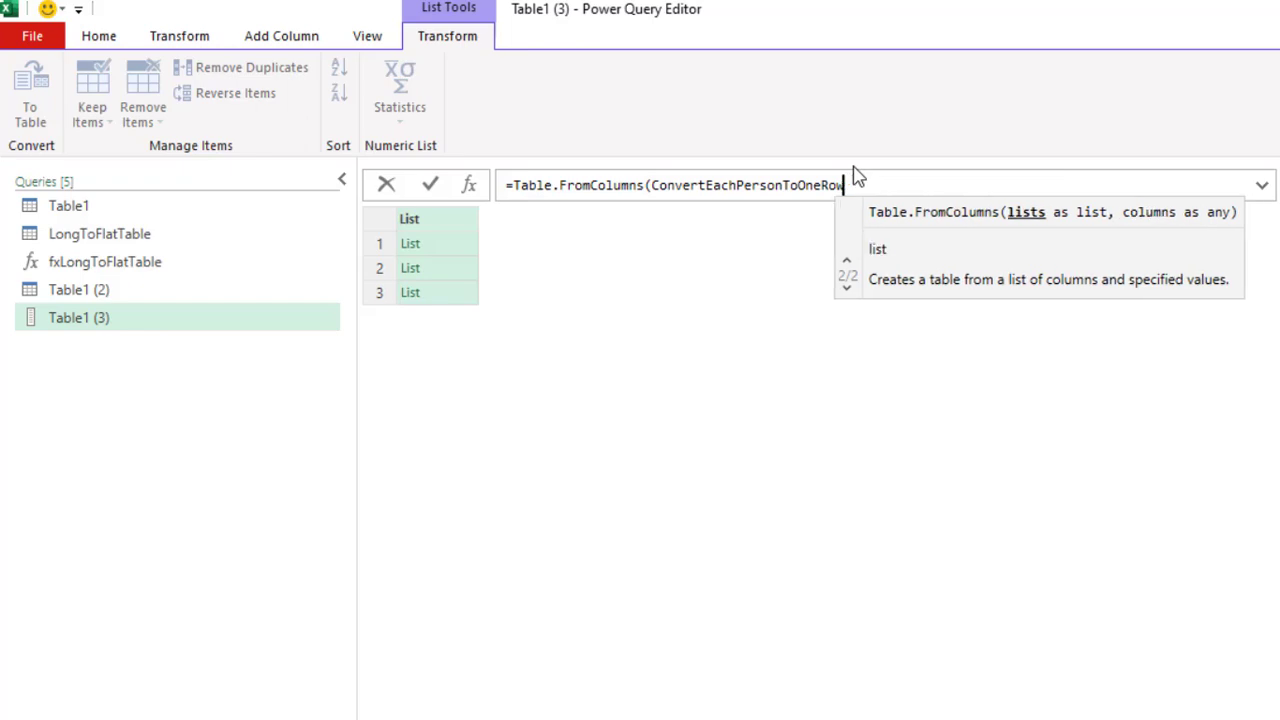
{"action": "key", "text": "Escape"}
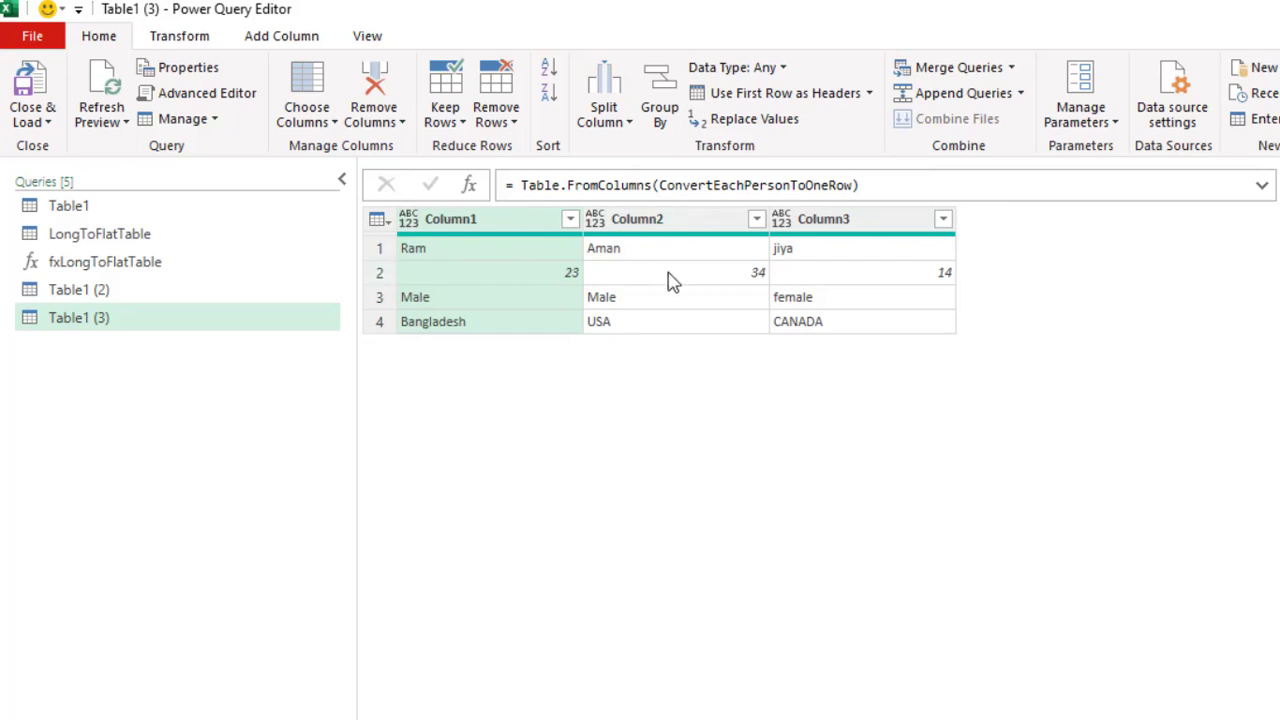
Step: Add another custom step that transposes the previous table with the formula Table.Transpose( Custom1)
{"action": "left_click", "coordinate": [469, 185]}
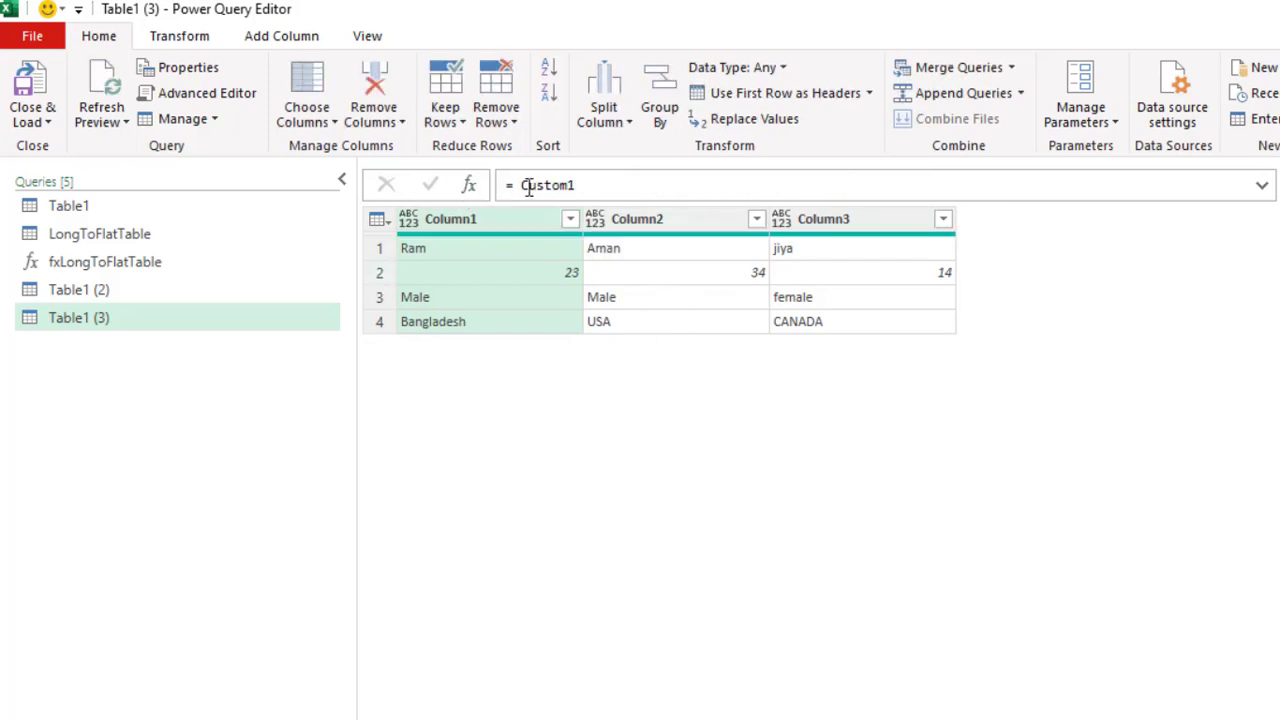
{"action": "left_click", "coordinate": [516, 185]}
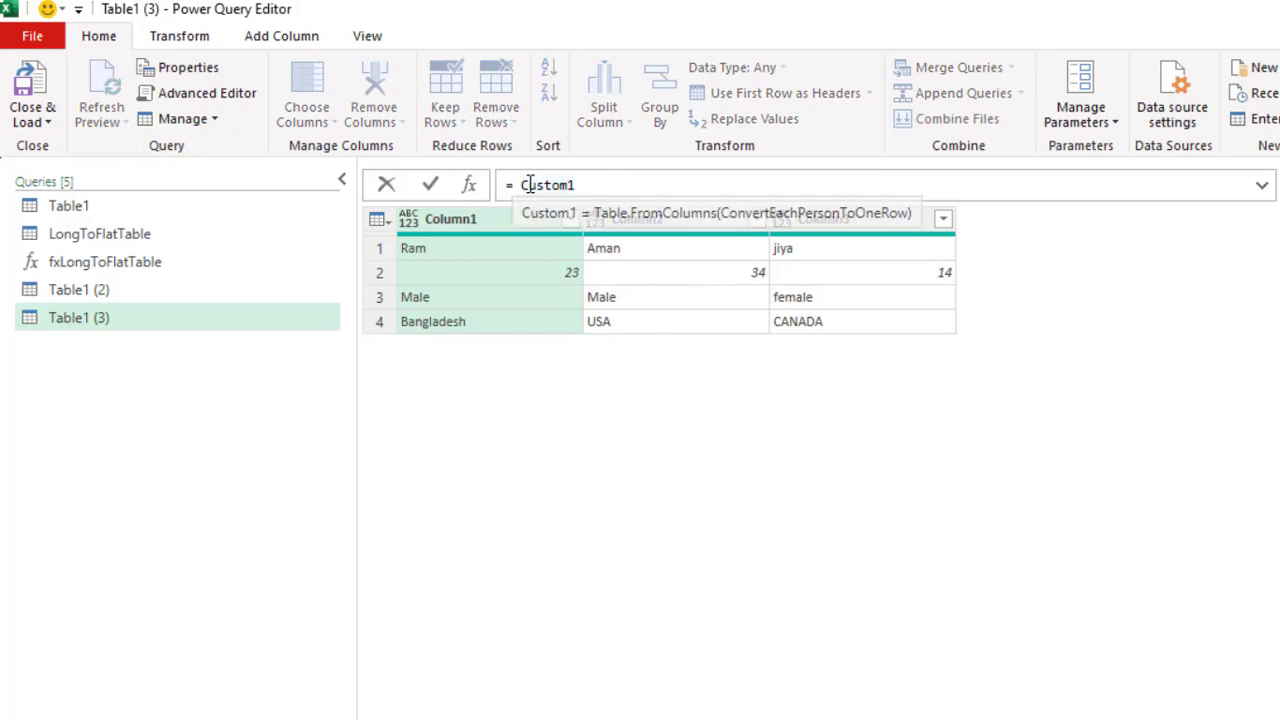
{"action": "type", "text": "t"}
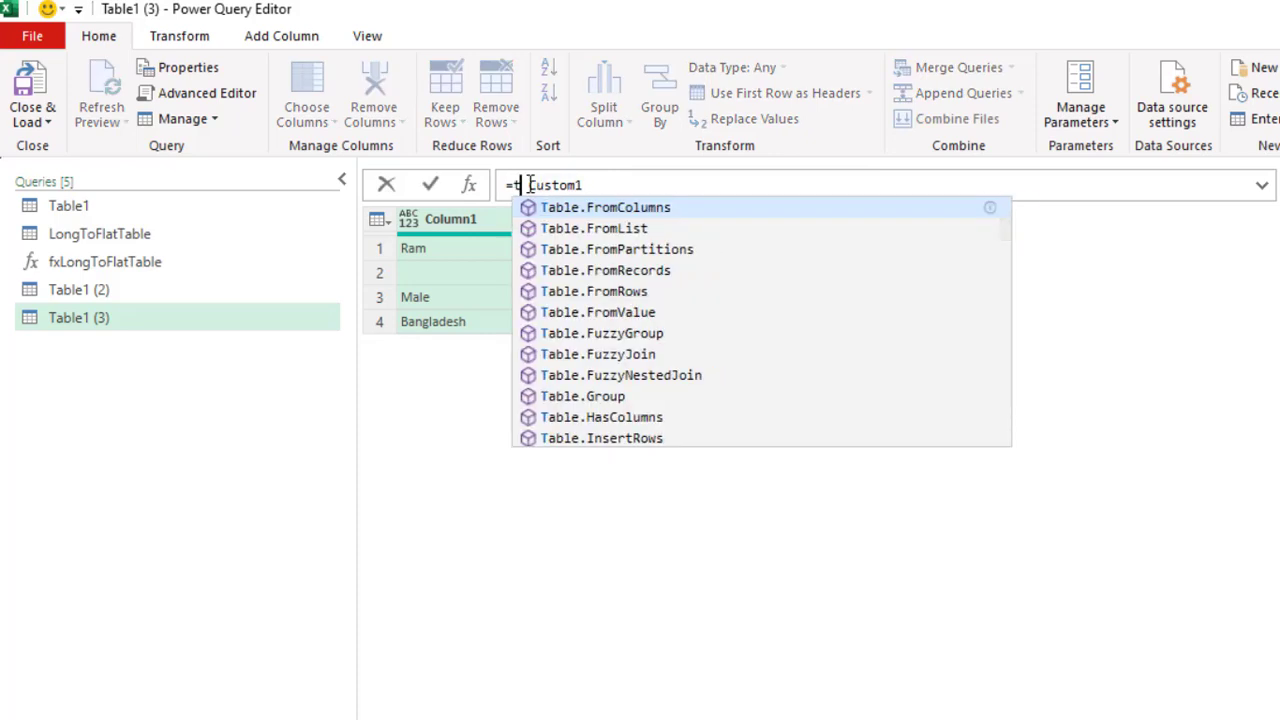
{"action": "type", "text": "brsp"}
{"action": "key", "text": "Tab"}
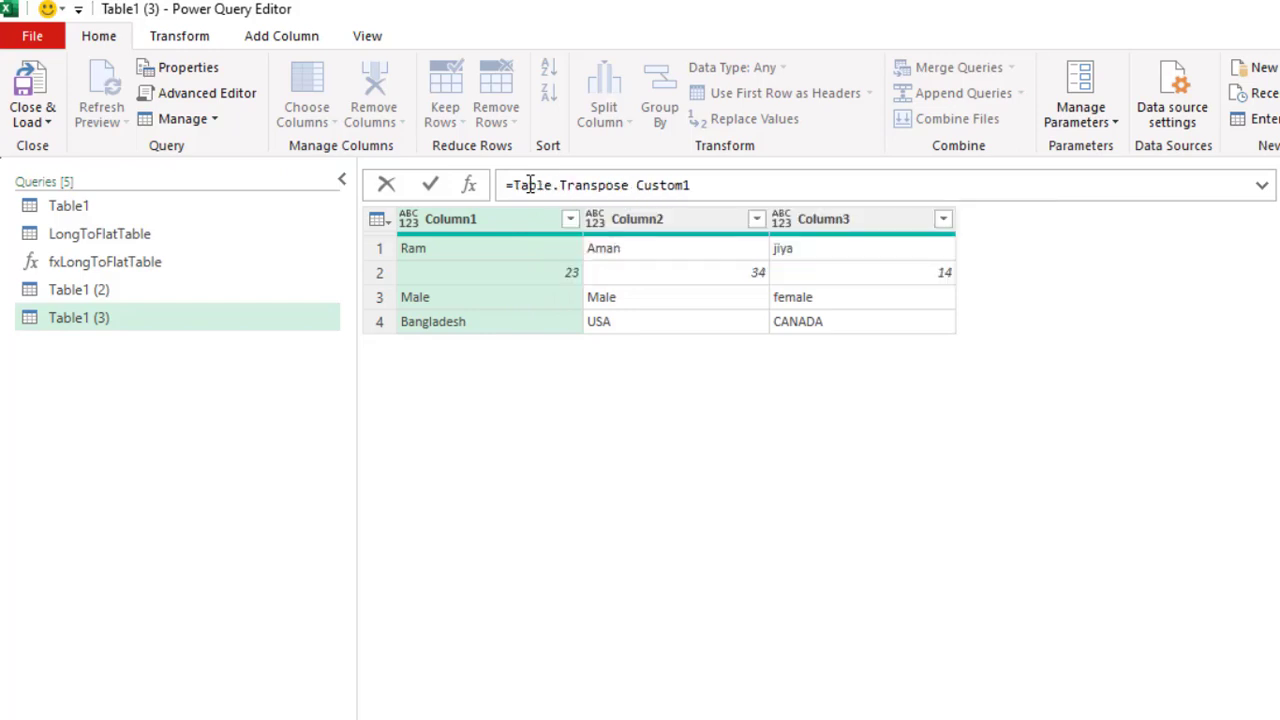
{"action": "type", "text": "("}
{"action": "type", "text": ")"}
{"action": "key", "text": "Return"}
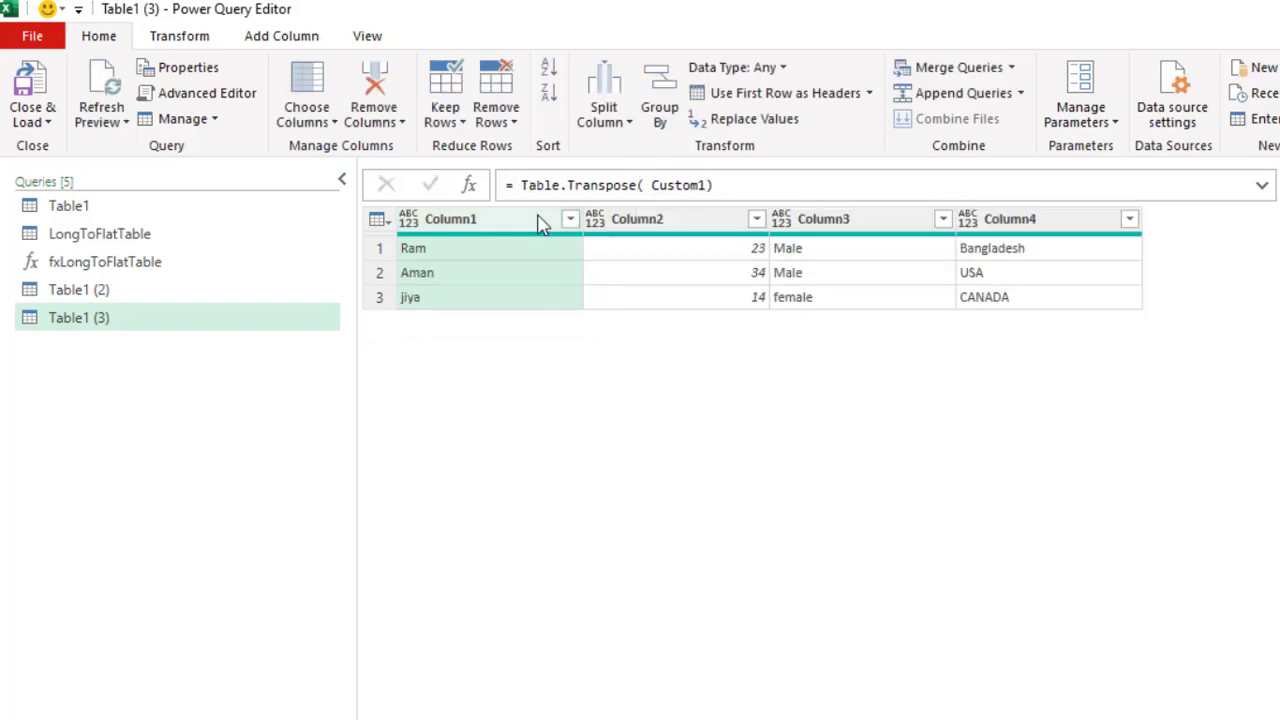
Step: Add Headers as the columns argument of the transpose formula, making it Table.Transpose(Custom1,Headers)
{"action": "left_click", "coordinate": [662, 193]}
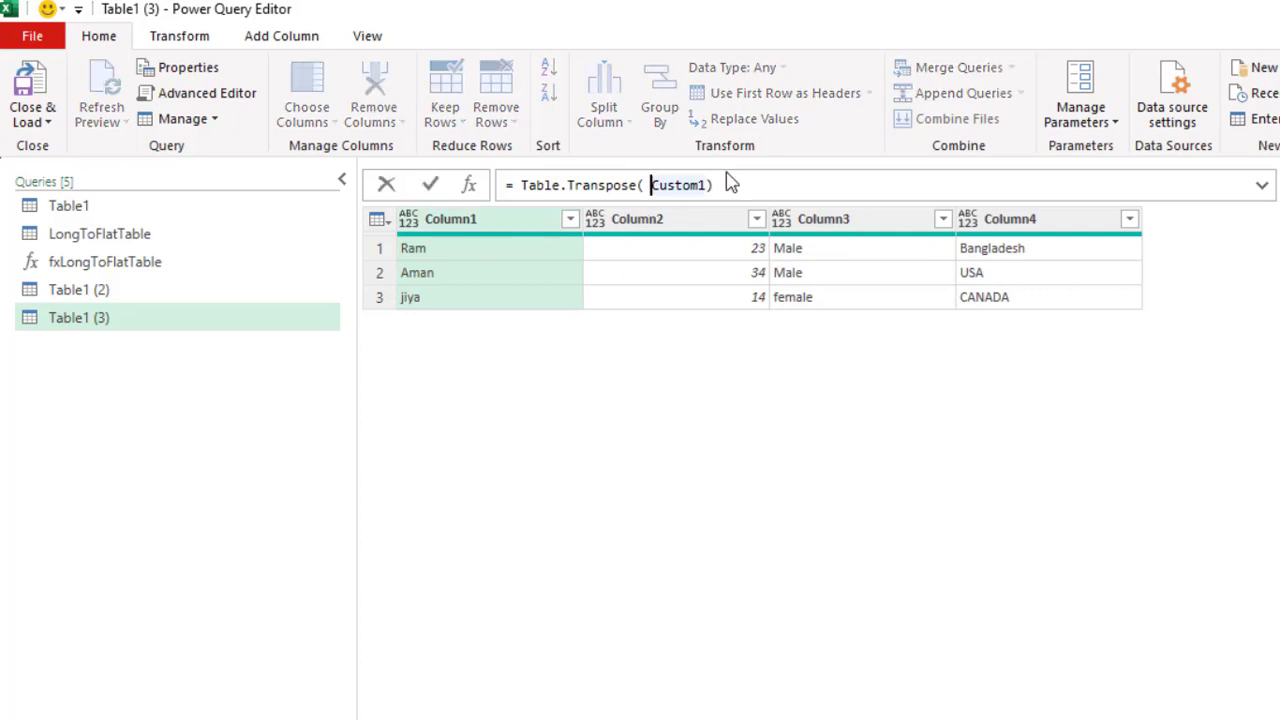
{"action": "key", "text": "BackSpace"}
{"action": "key", "text": "End"}
{"action": "key", "text": "Left"}
{"action": "type", "text": ","}
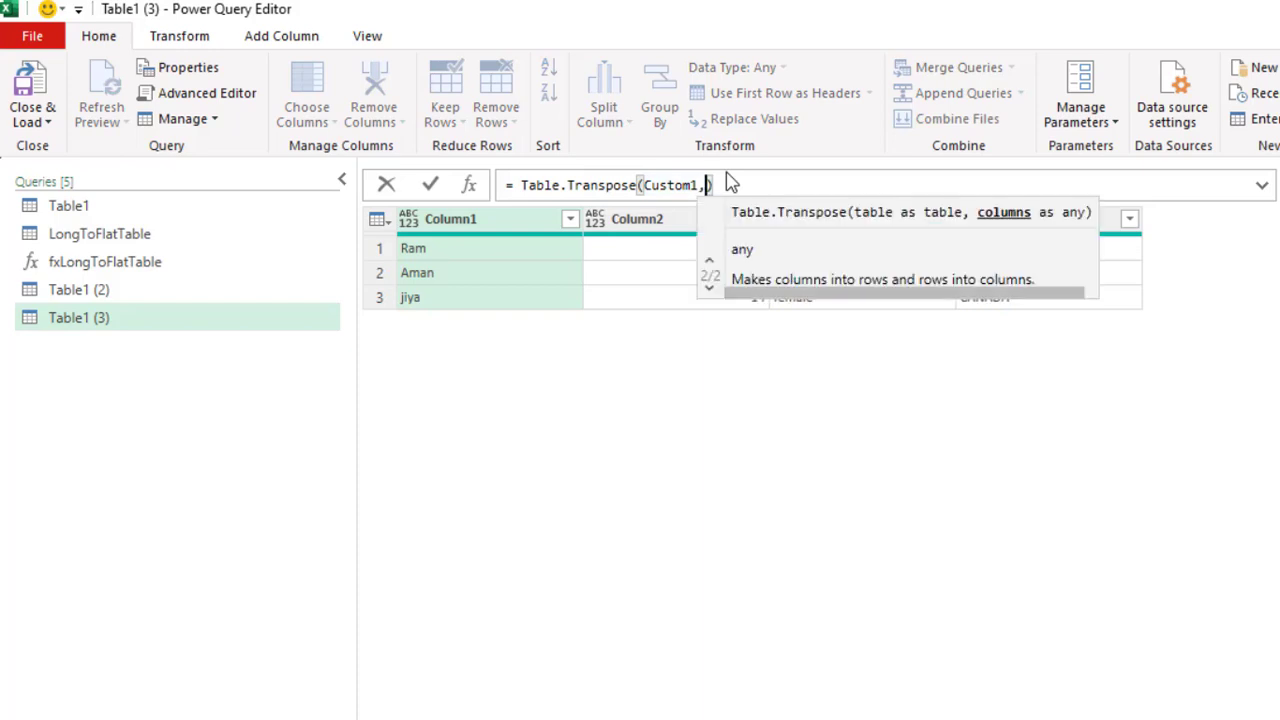
{"action": "type", "text": "Headers"}
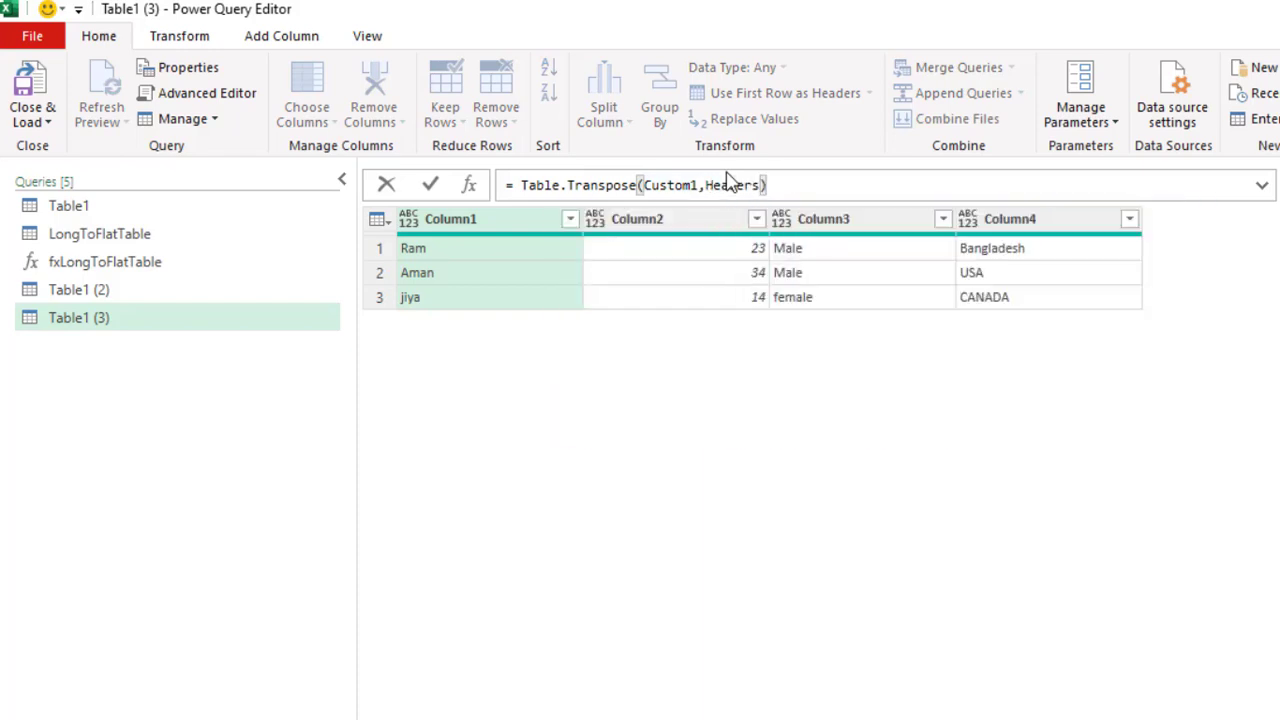
{"action": "key", "text": "Return"}
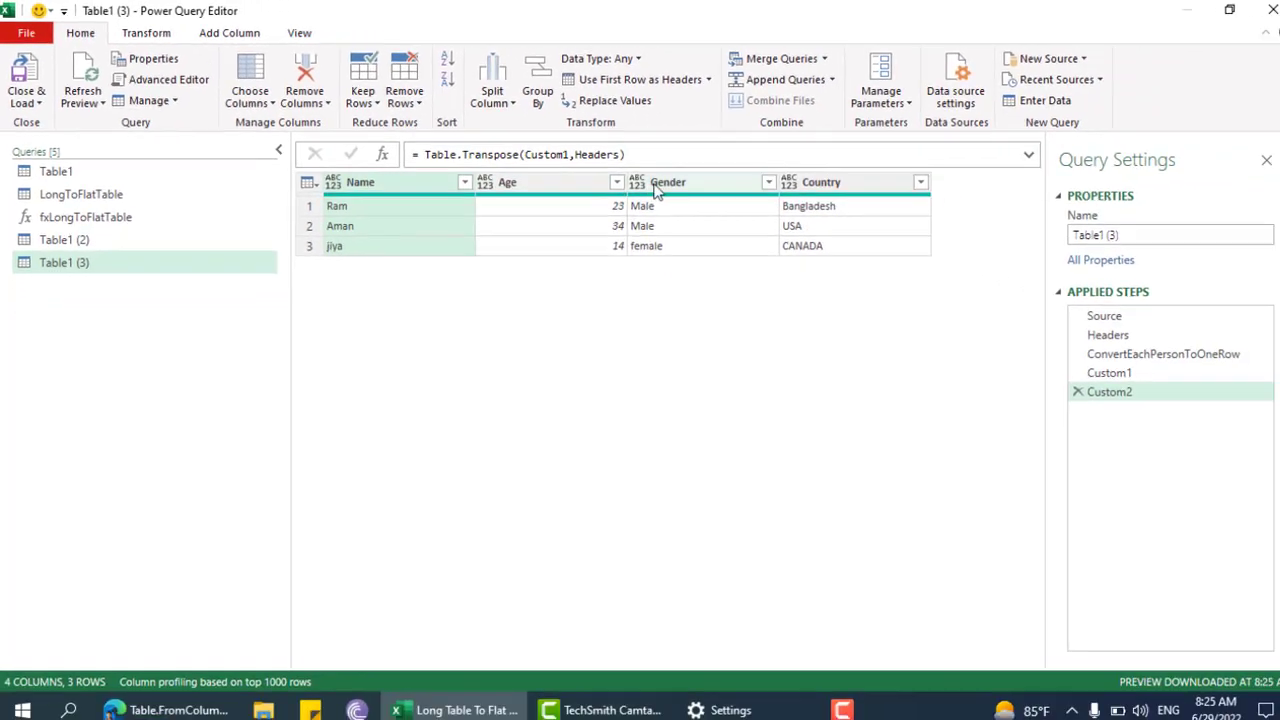
Step: Rename the Custom1 step, which holds the Table.FromColumns formula, as ConvertToTable
{"action": "left_click", "coordinate": [1165, 376]}
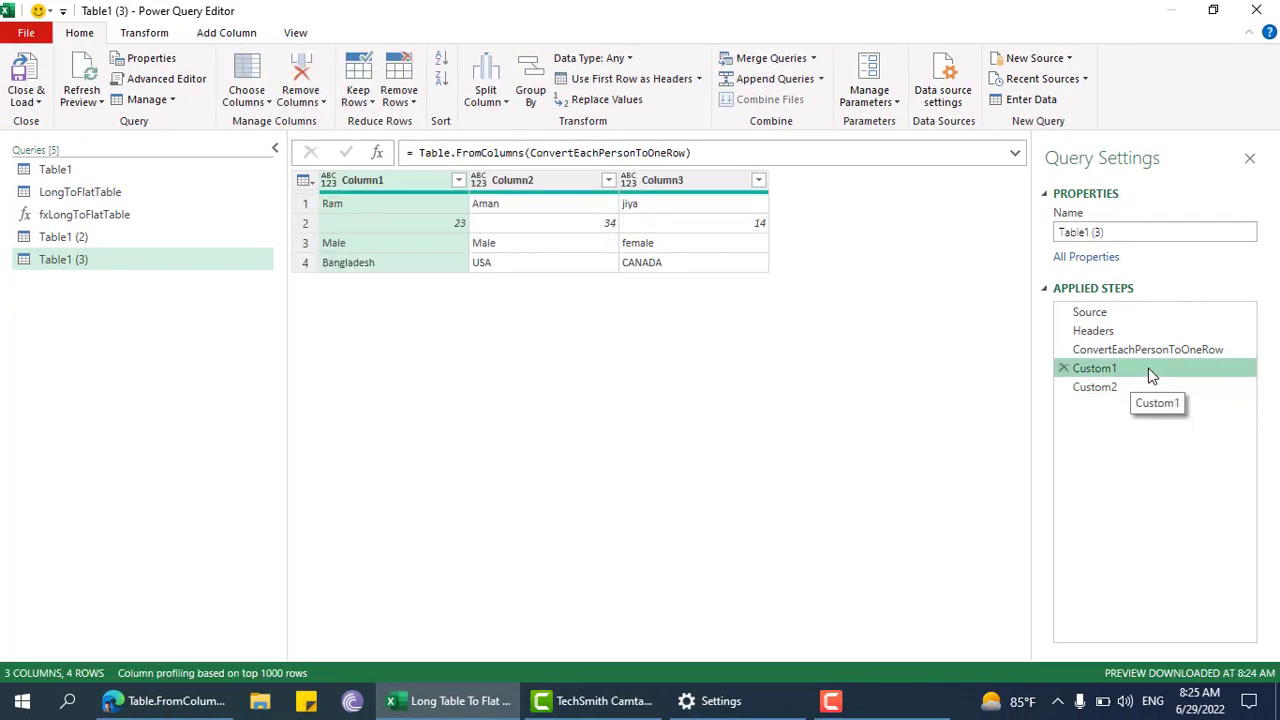
{"action": "right_click", "coordinate": [1152, 374]}
{"action": "left_click", "coordinate": [1175, 404]}
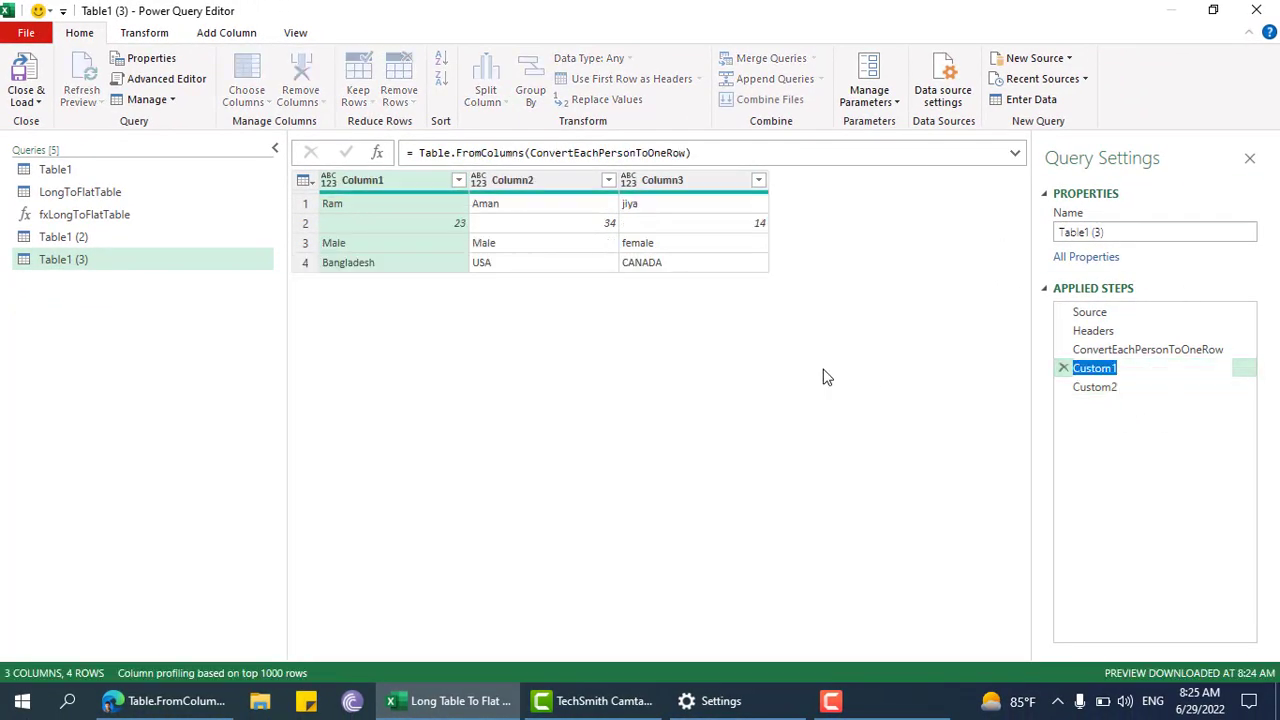
{"action": "type", "text": "ConvertToTable"}
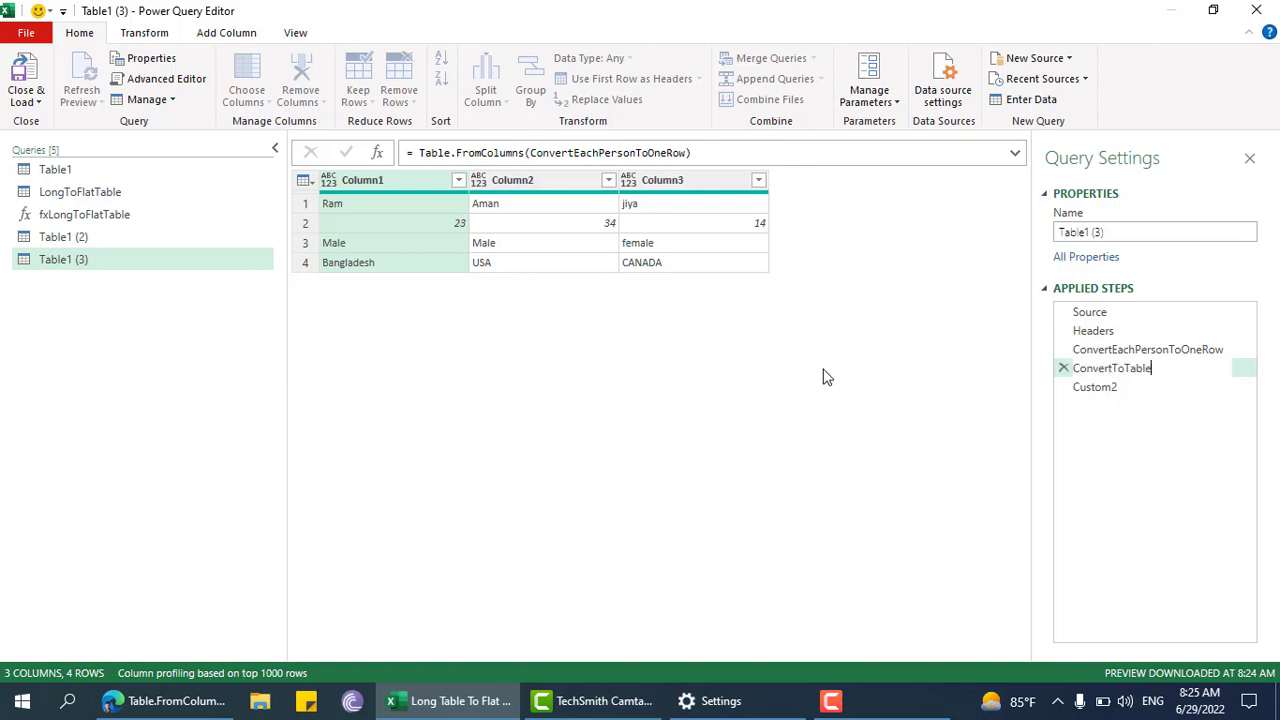
{"action": "key", "text": "Return"}
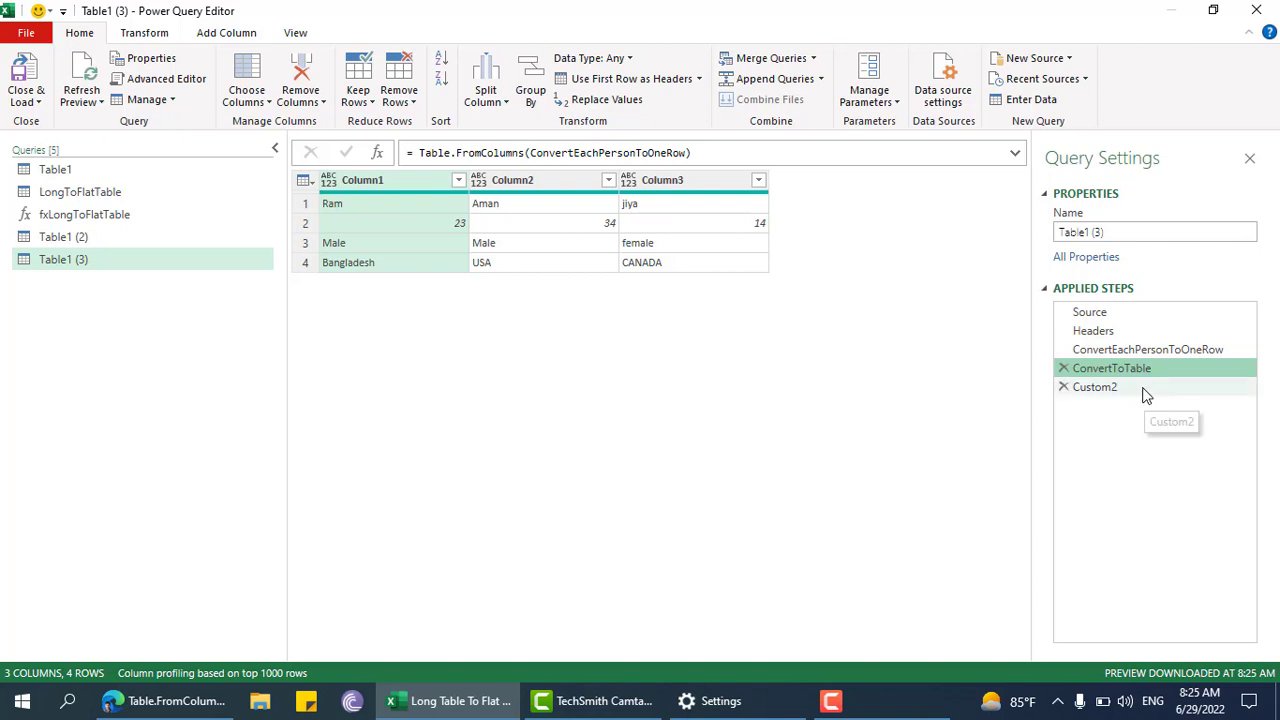
Step: Rename the Custom2 step, which holds the Table.Transpose formula, as TransposeTable
{"action": "left_click", "coordinate": [1146, 393]}
{"action": "right_click", "coordinate": [1146, 393]}
{"action": "left_click", "coordinate": [1184, 430]}
{"action": "type", "text": "TransposeTable"}
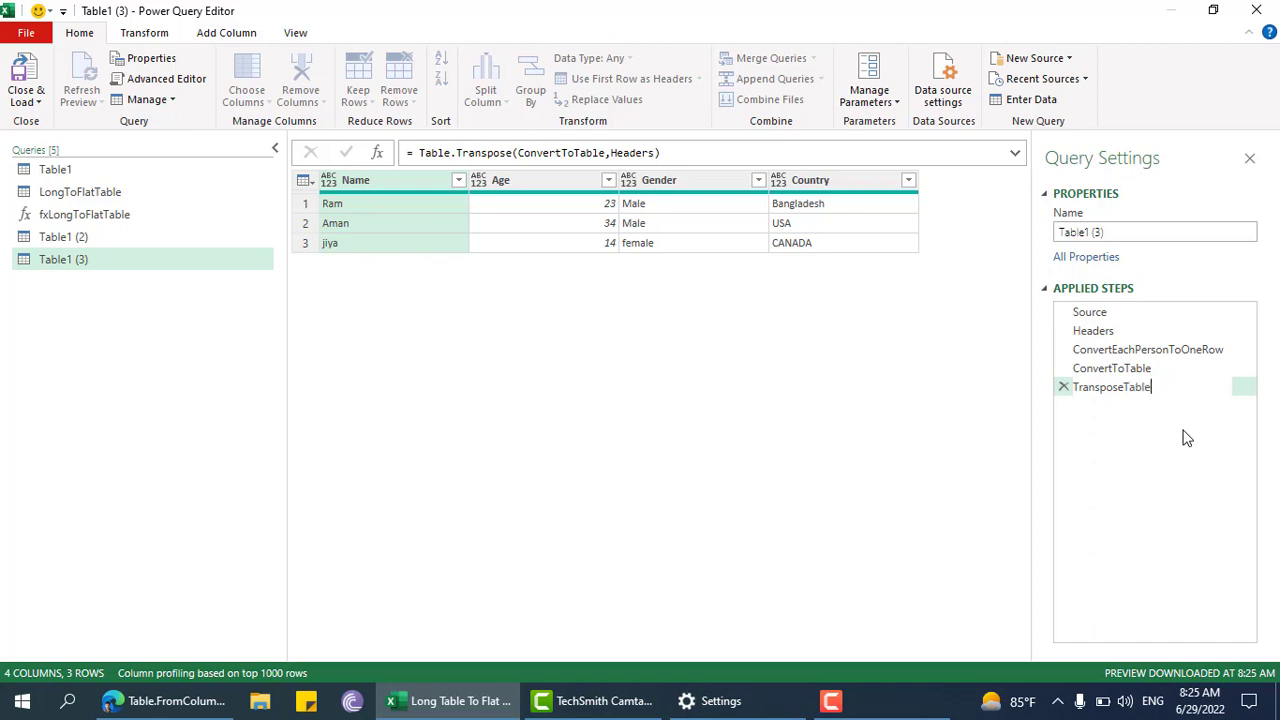
{"action": "key", "text": "Return"}
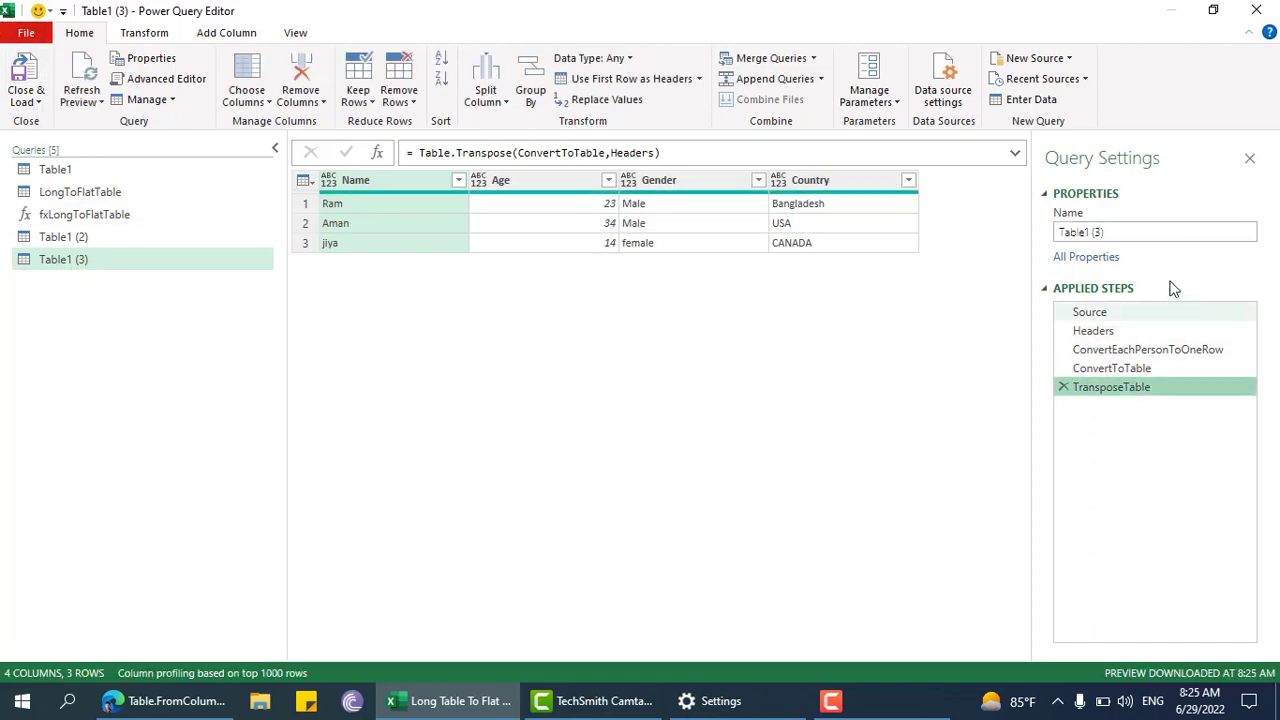
Step: Duplicate the Table1 (3) query and put the function header (Source as table,Headers as list) as table=> before let in the copy's code
{"action": "right_click", "coordinate": [206, 266]}
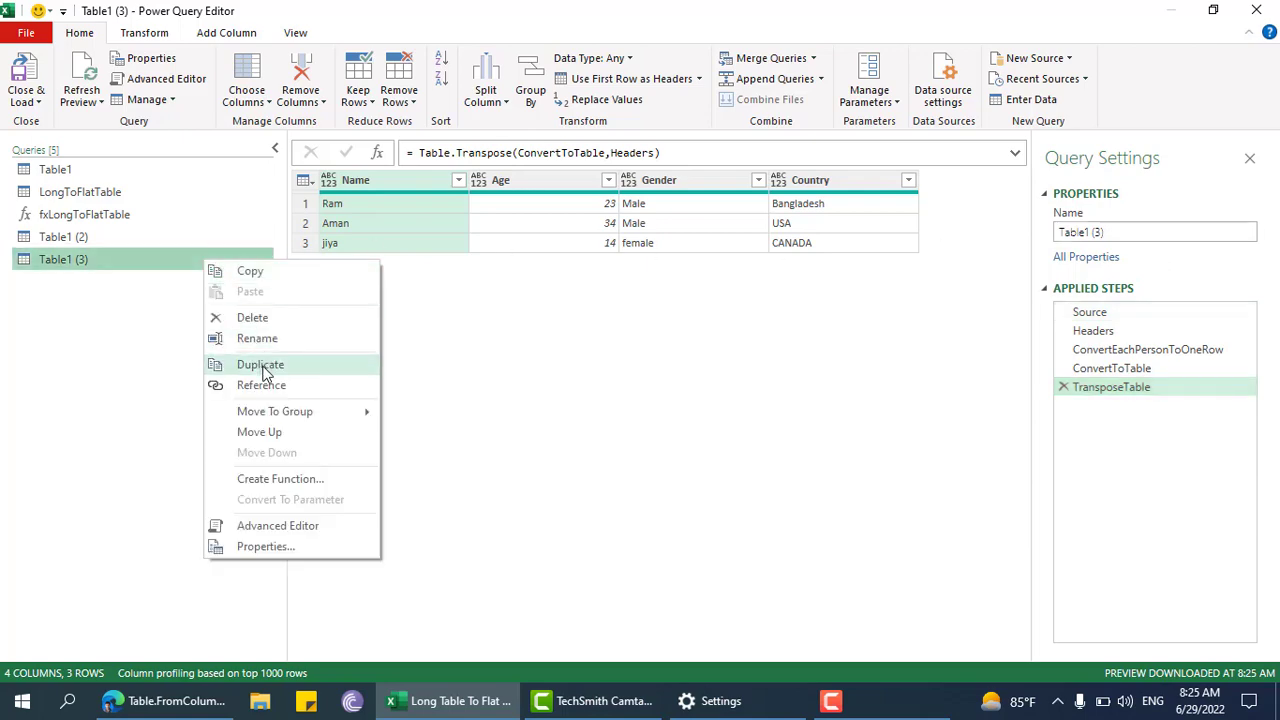
{"action": "left_click", "coordinate": [262, 366]}
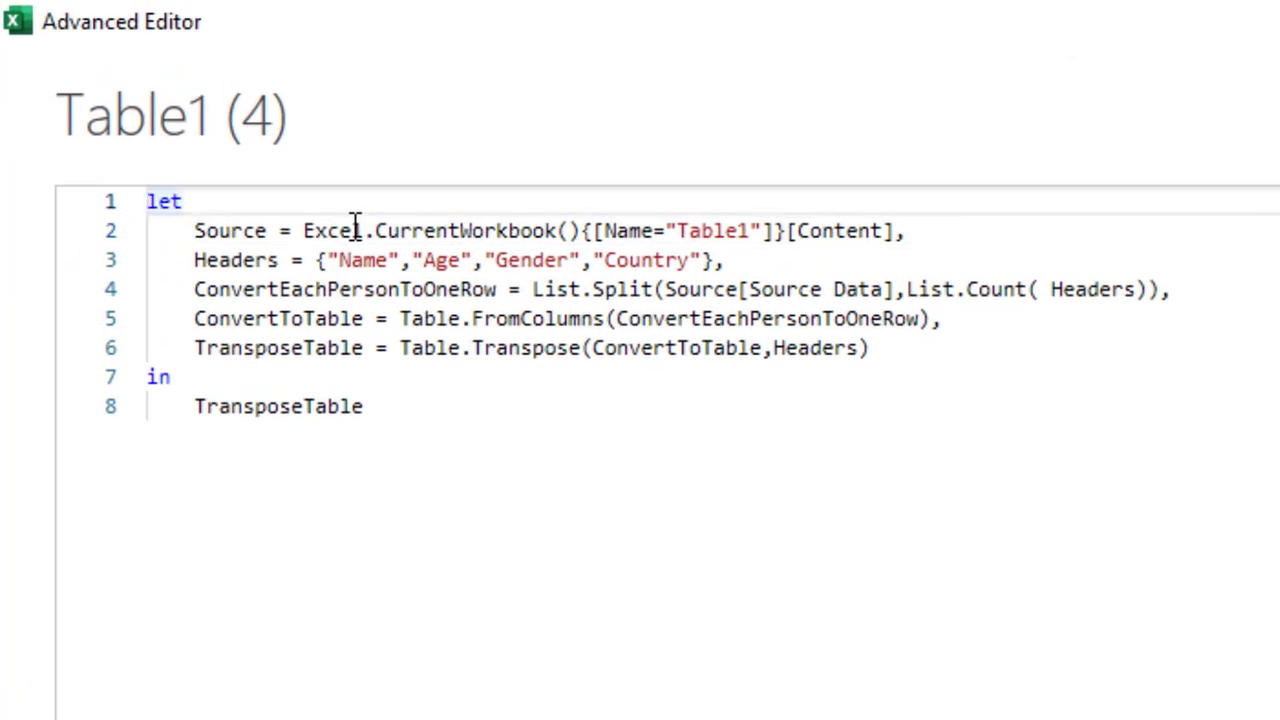
{"action": "key", "text": "Return"}
{"action": "key", "text": "Up"}
{"action": "type", "text": "("}
{"action": "type", "text": "Source "}
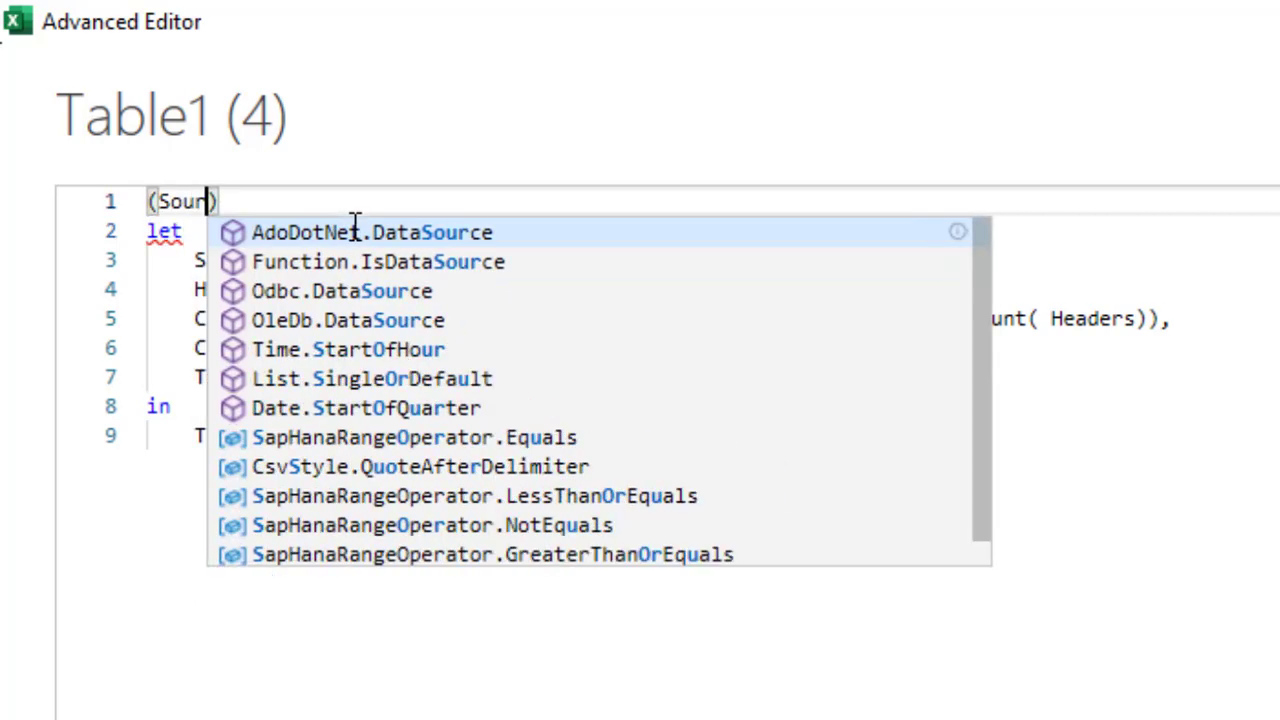
{"action": "type", "text": "as table"}
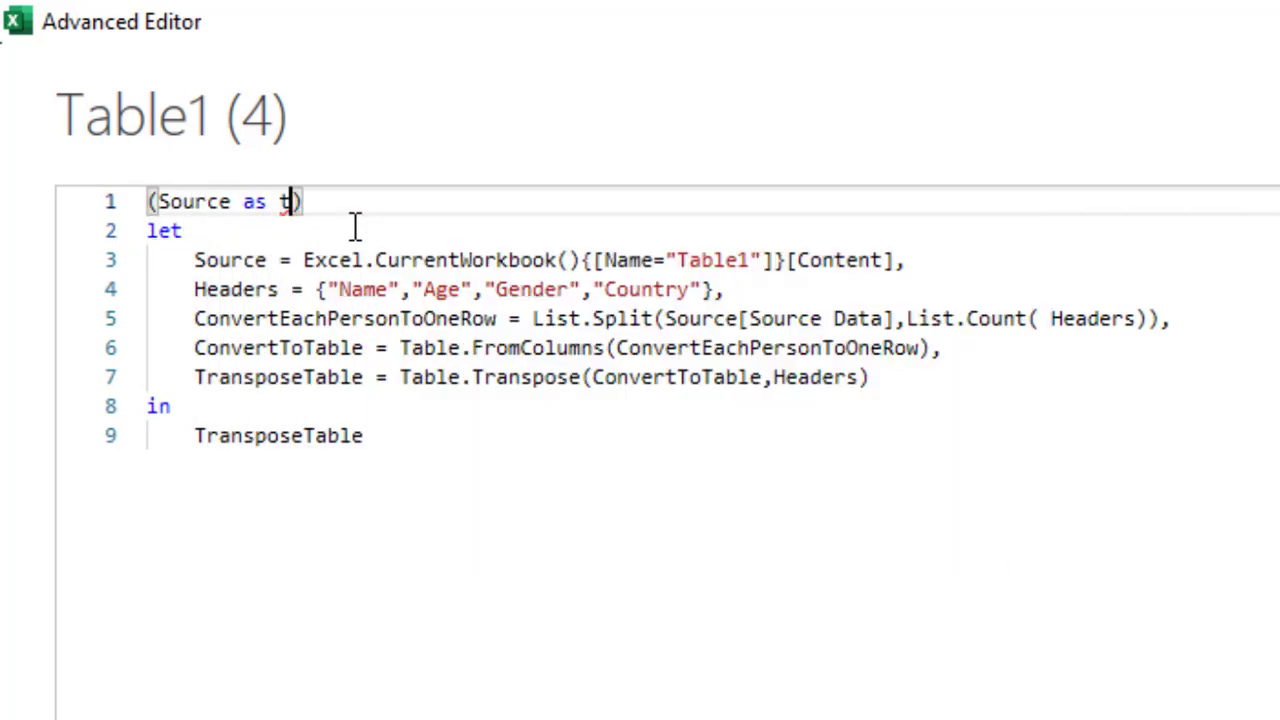
{"action": "type", "text": ","}
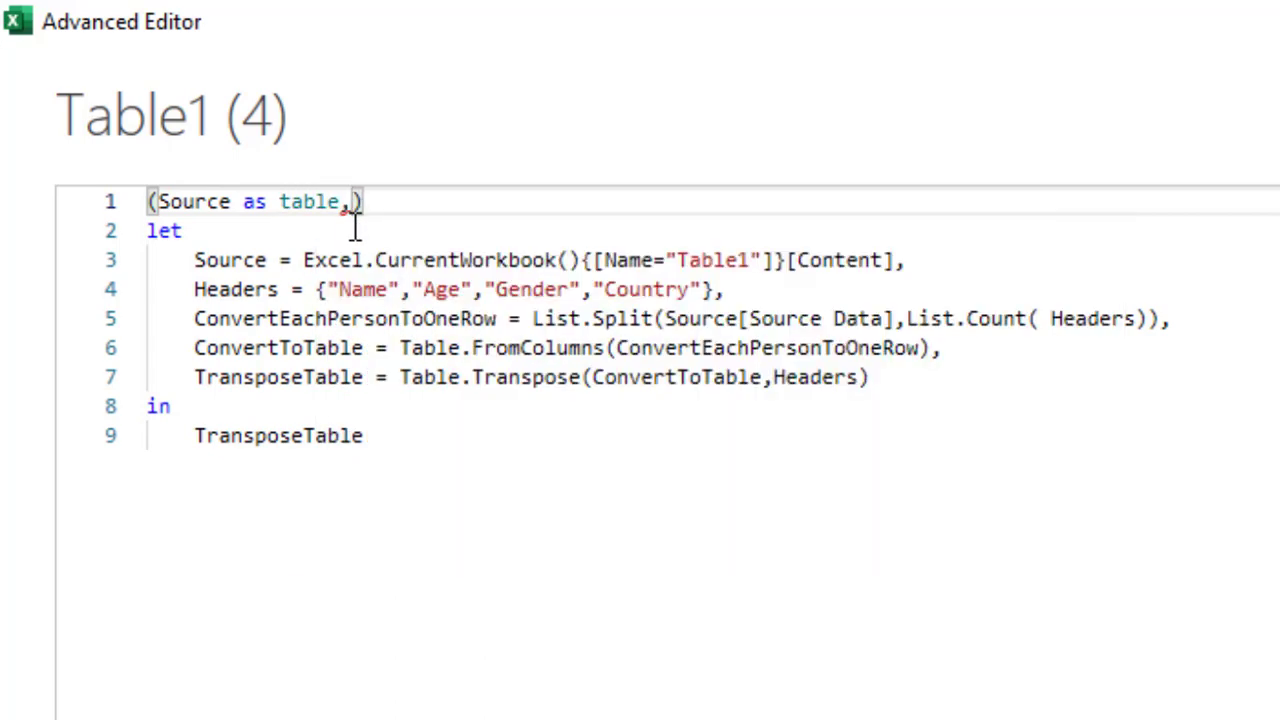
{"action": "type", "text": "Headers as list) as table=>"}
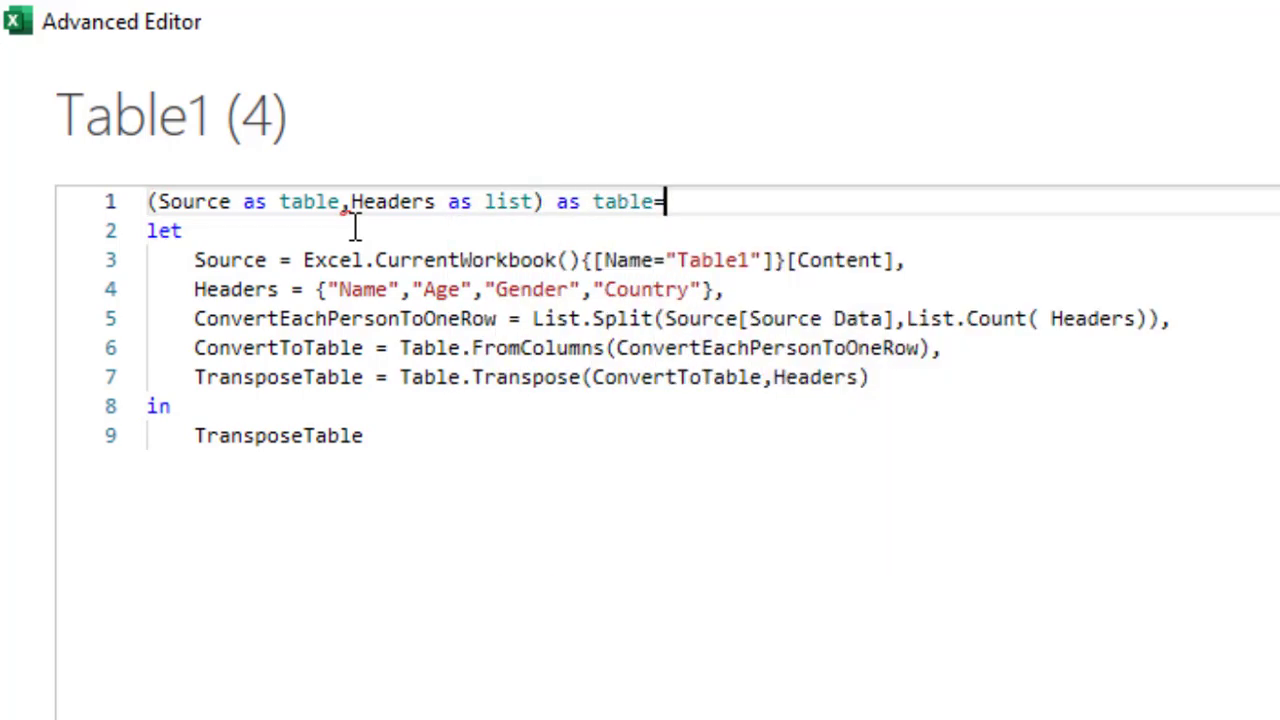
Step: Comment out the Source and Headers lines in the function code and apply the changes
{"action": "left_click", "coordinate": [388, 260]}
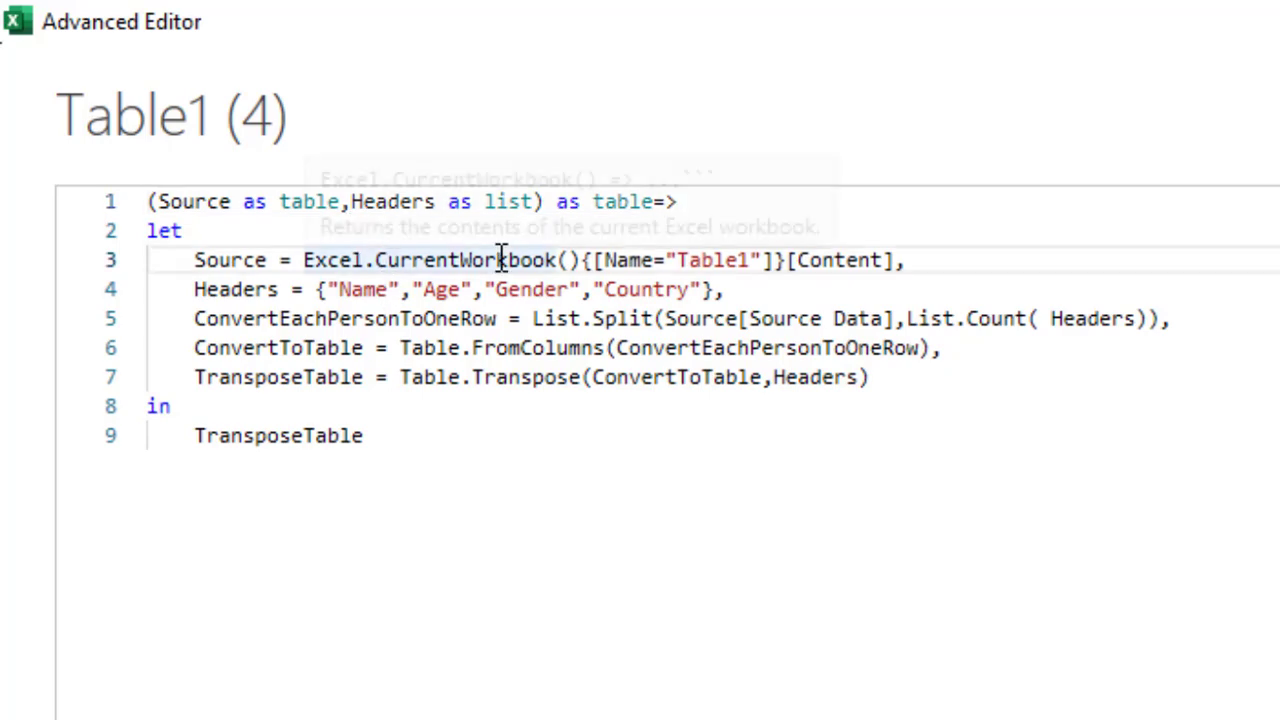
{"action": "key", "text": "ctrl+slash"}
{"action": "key", "text": "Down"}
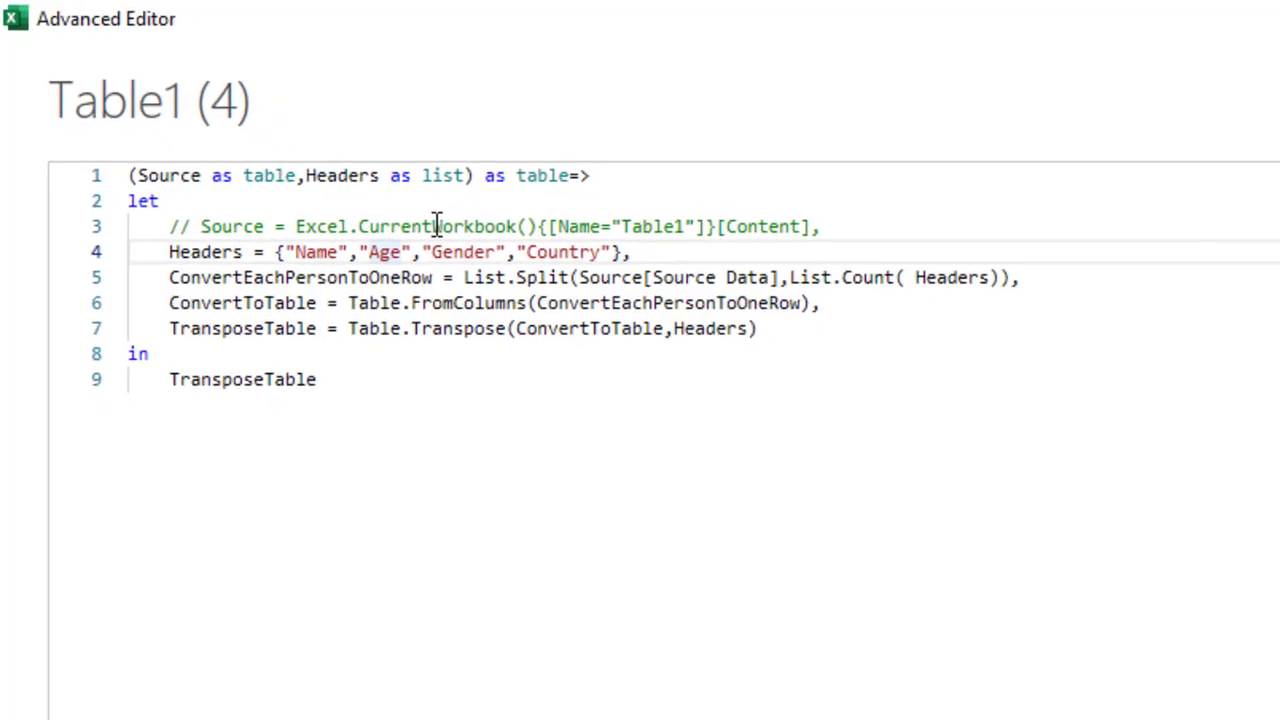
{"action": "key", "text": "ctrl+slash"}
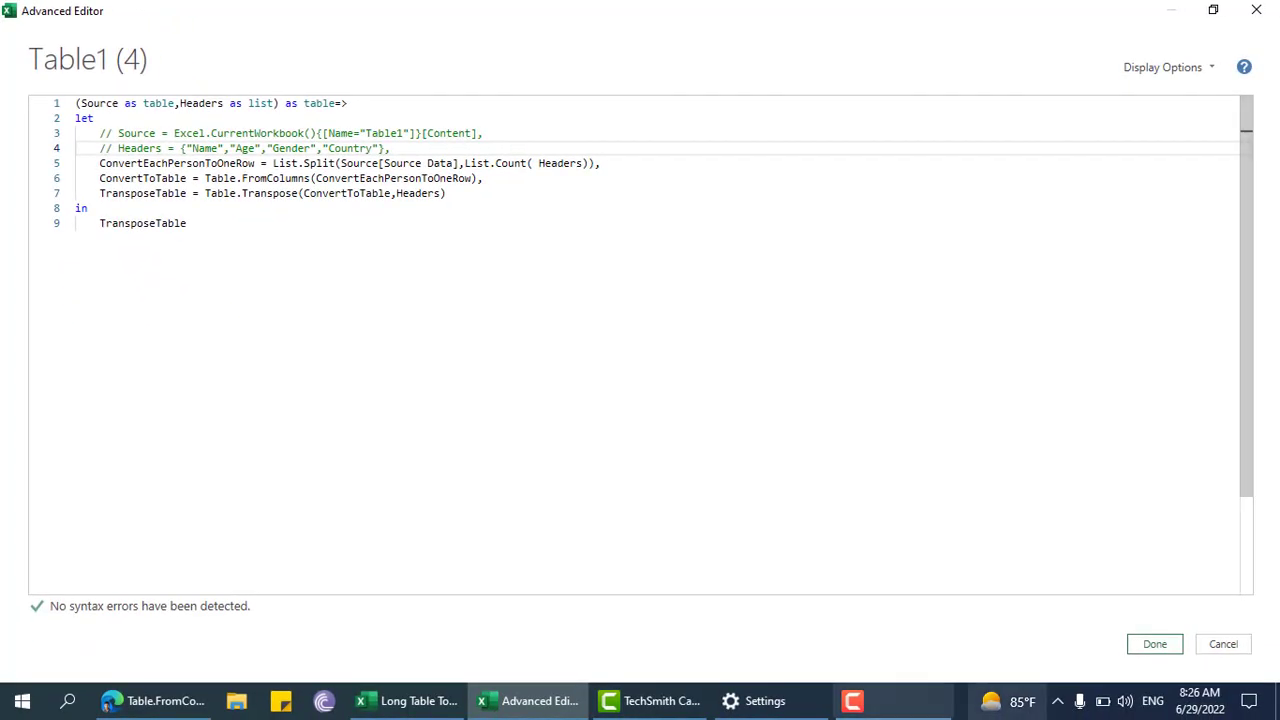
{"action": "left_click", "coordinate": [1145, 648]}
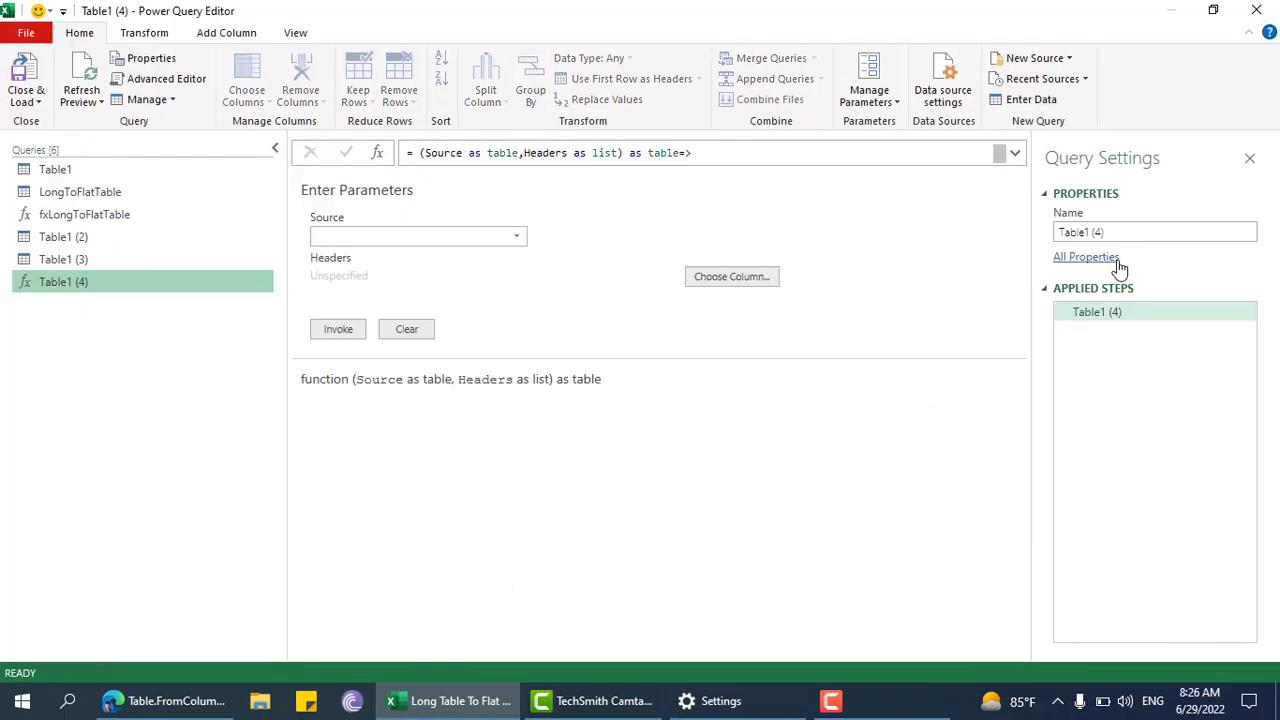
Step: Rename the new function query as fxUsingTableFromColumns
{"action": "left_click", "coordinate": [1150, 233]}
{"action": "type", "text": "fxUsing"}
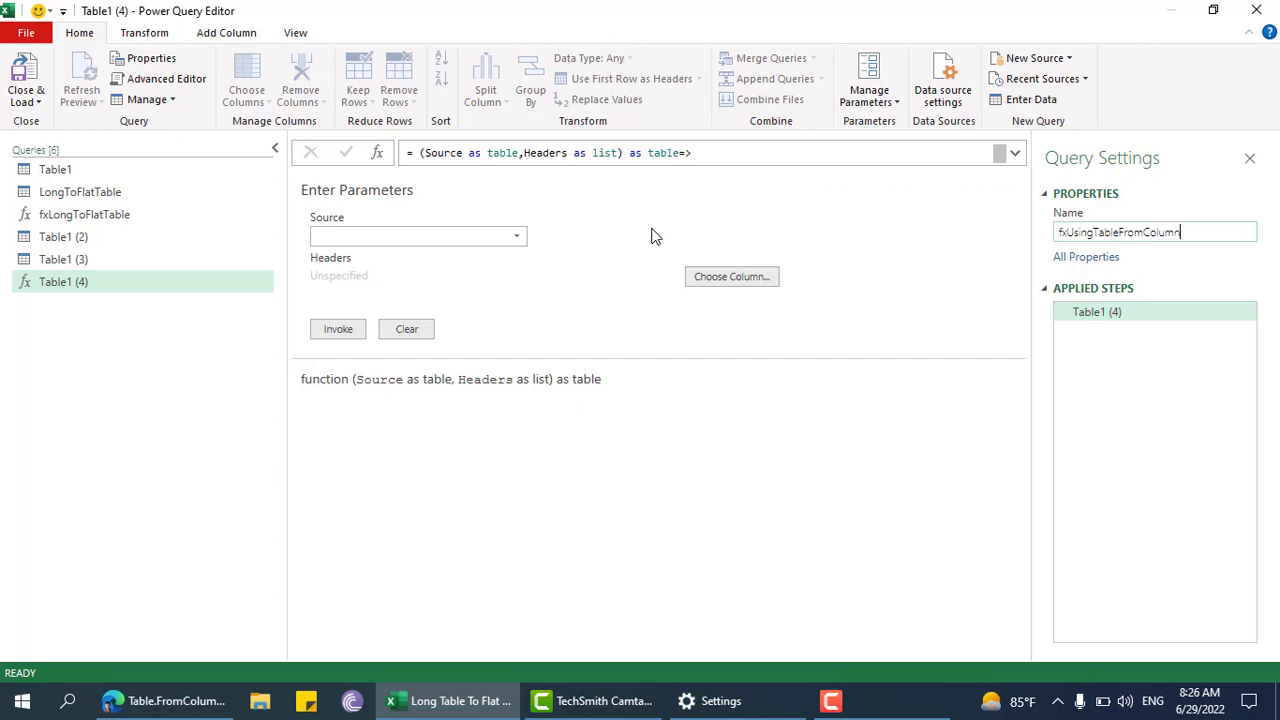
{"action": "key", "text": "Return"}
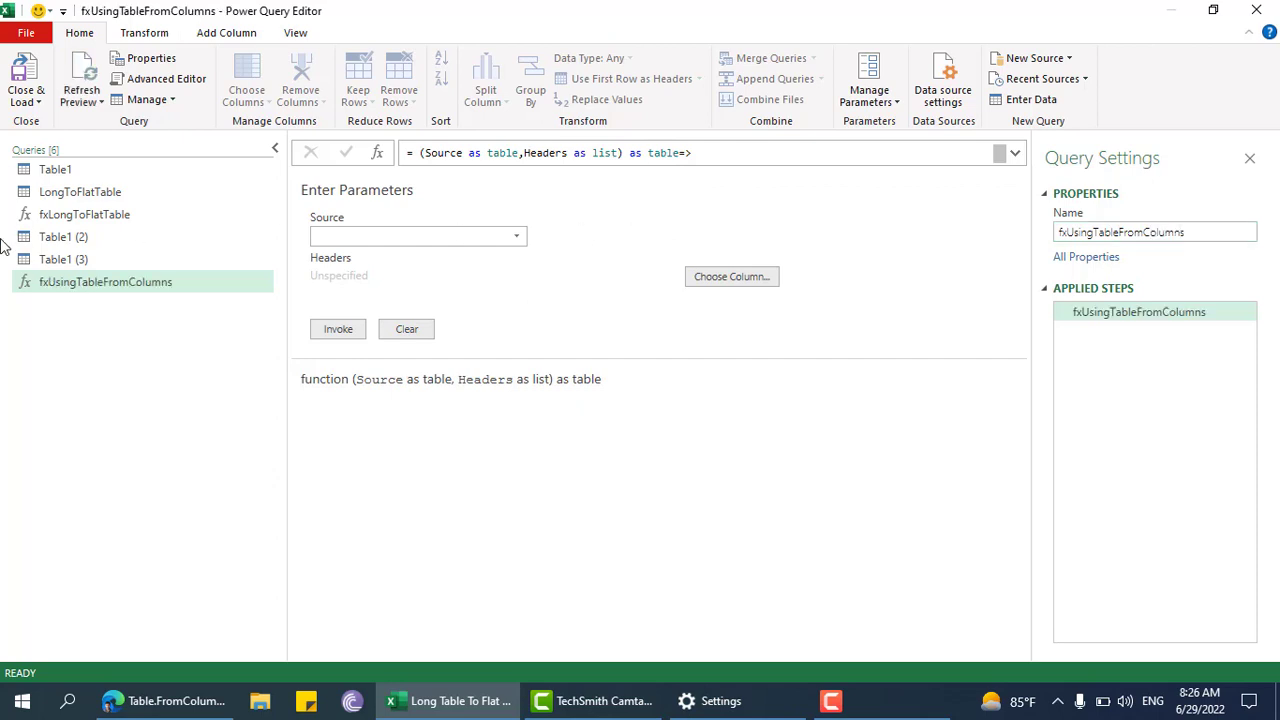
Step: In the Table1 (3) query, delete the ConvertEachPersonToOneRow step and all steps after it
{"action": "left_click", "coordinate": [60, 259]}
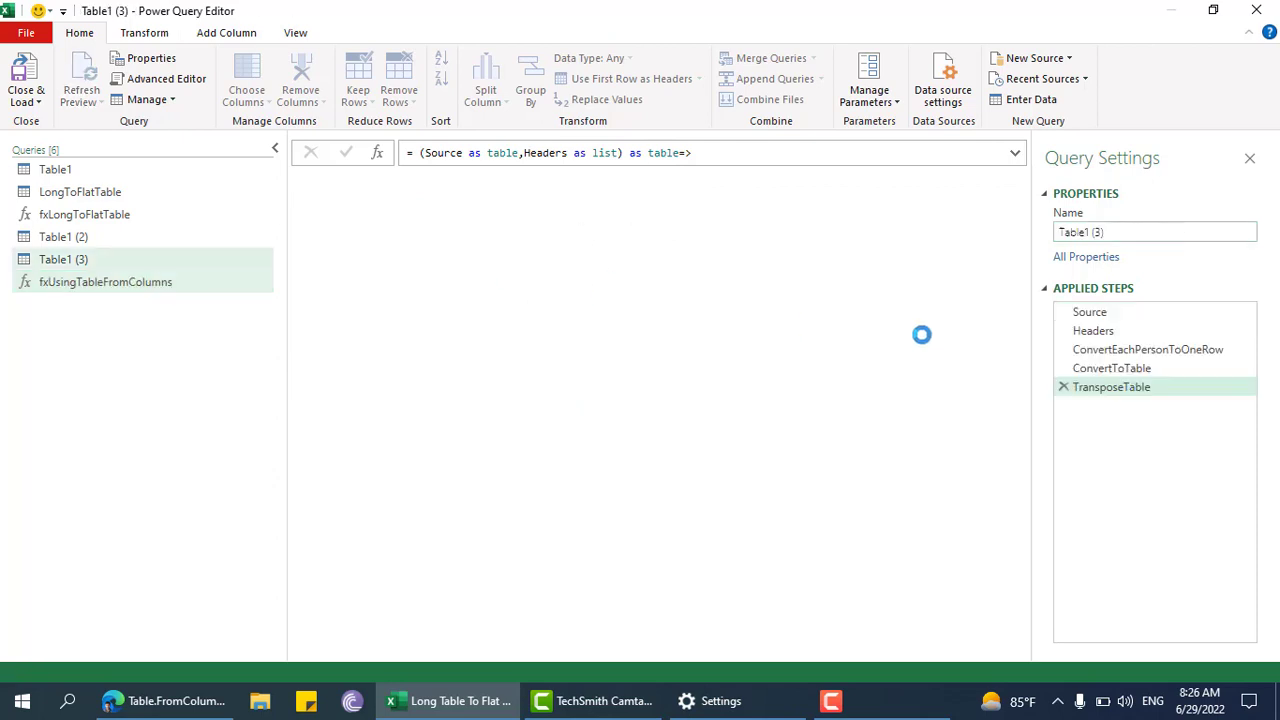
{"action": "right_click", "coordinate": [1090, 330]}
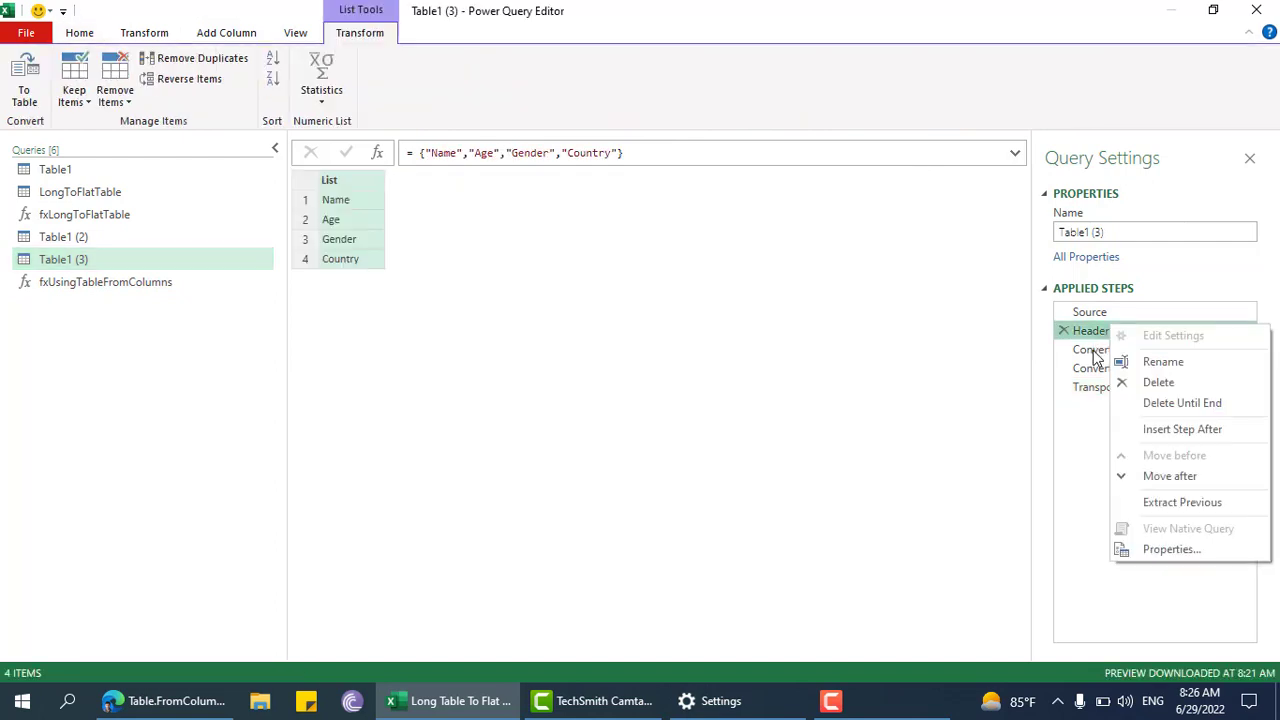
{"action": "left_click", "coordinate": [1097, 352]}
{"action": "right_click", "coordinate": [1100, 350]}
{"action": "left_click", "coordinate": [1155, 428]}
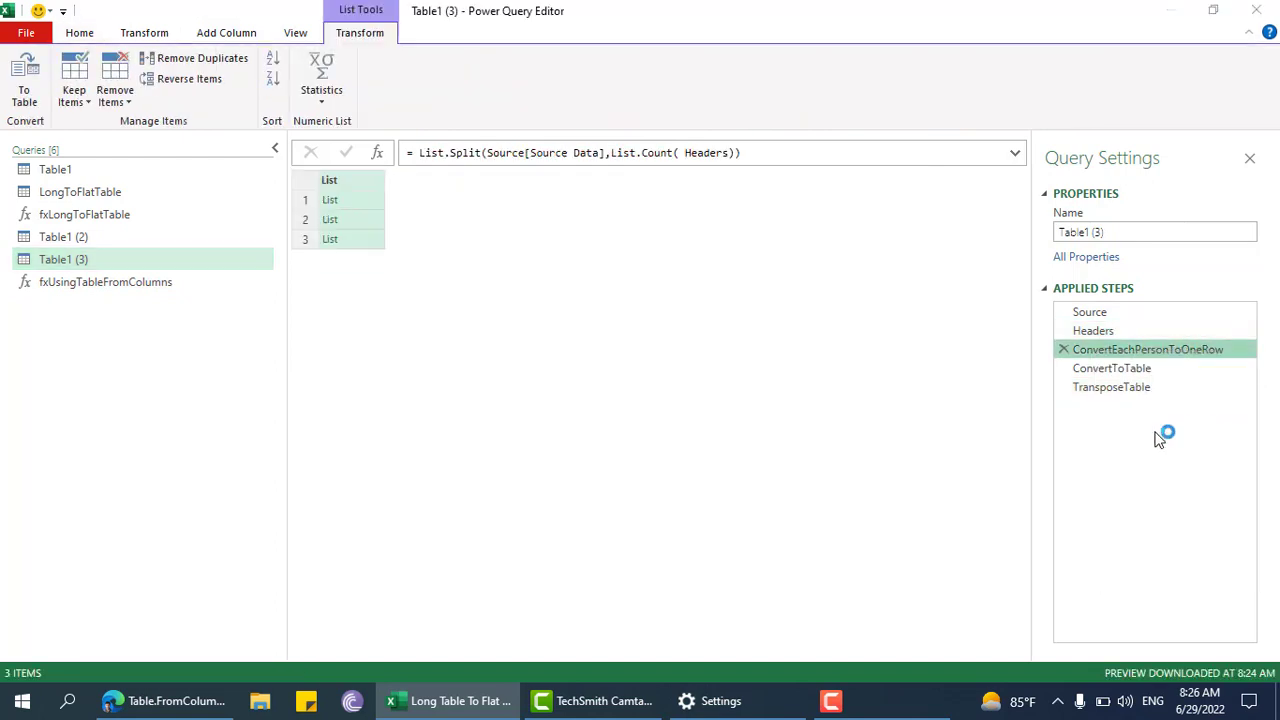
{"action": "left_click", "coordinate": [730, 388]}
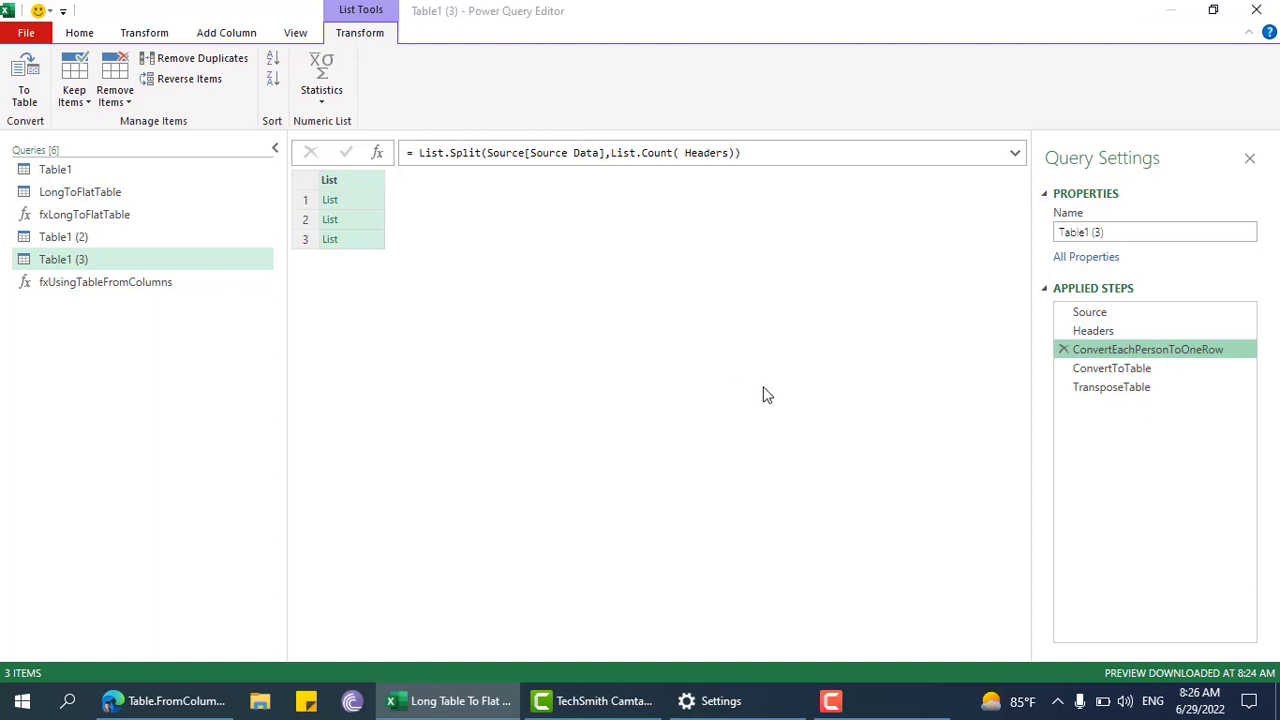
Step: Add a custom step after Headers with the formula = fxUsingTableFromColumns(Source, Headers)
{"action": "left_click", "coordinate": [377, 152]}
{"action": "left_click", "coordinate": [413, 155]}
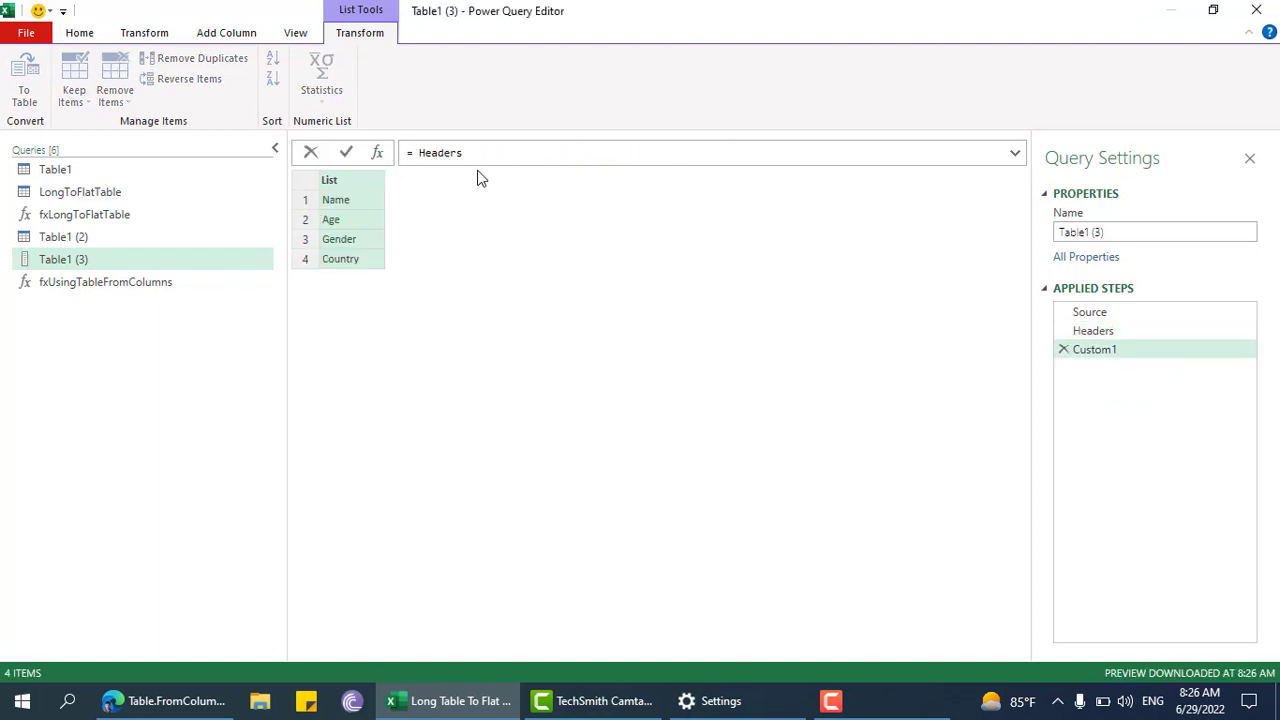
{"action": "type", "text": "fxUsingTableFromColumns"}
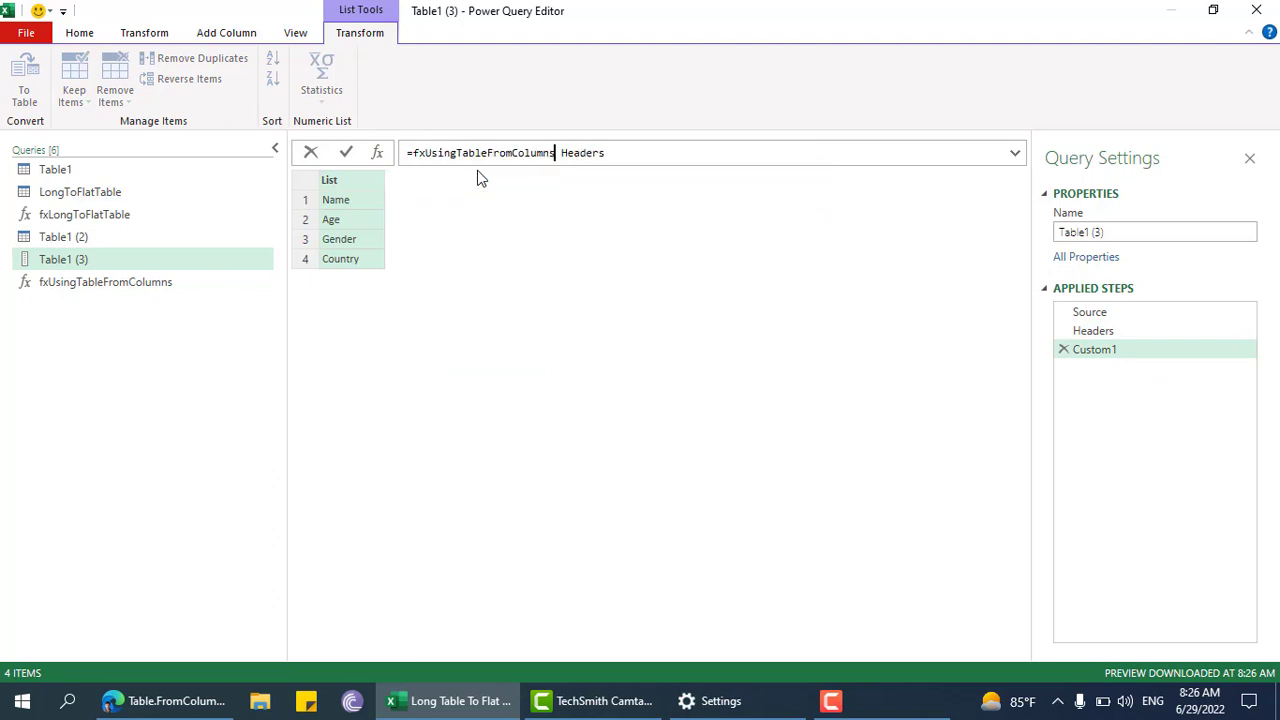
{"action": "type", "text": "("}
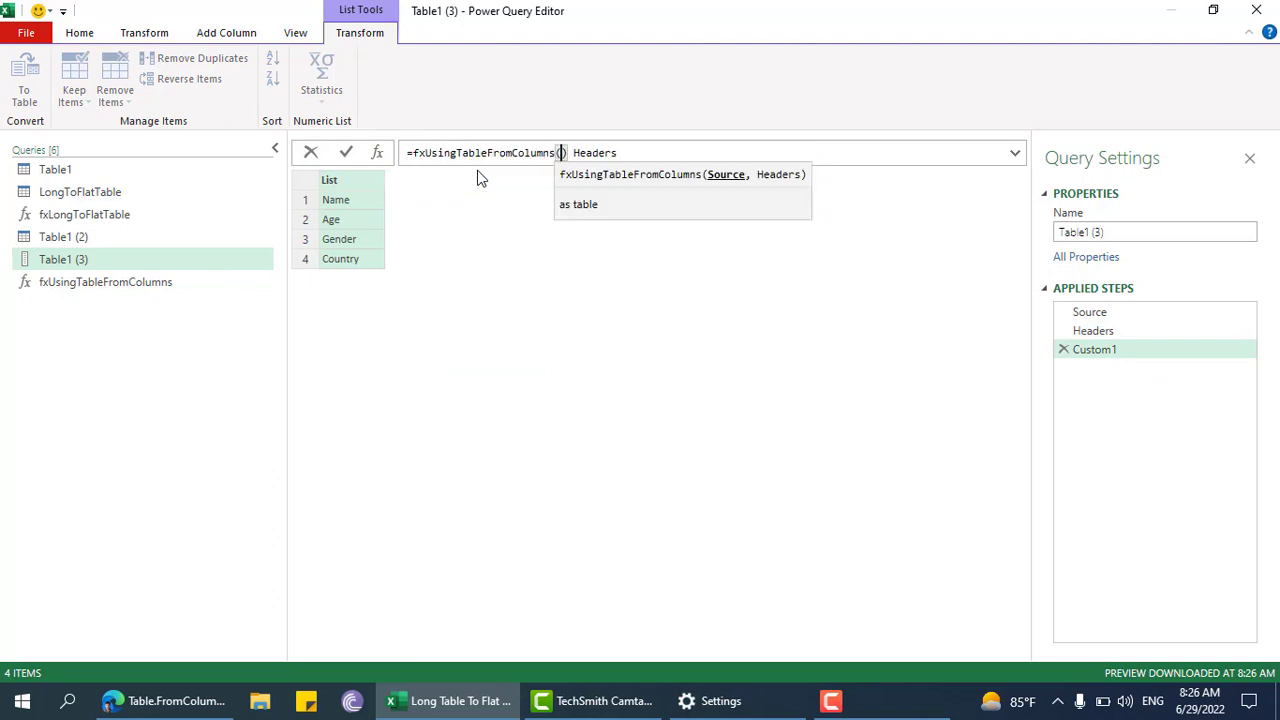
{"action": "key", "text": "Delete"}
{"action": "type", "text": "S"}
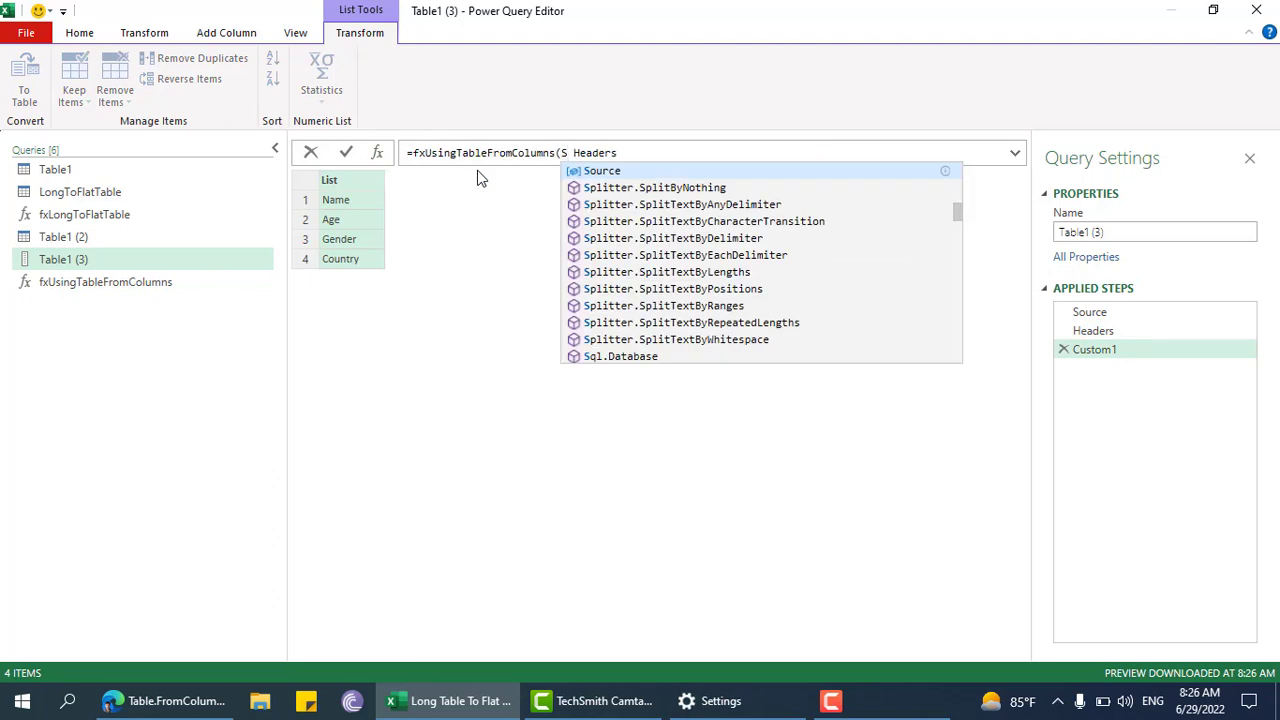
{"action": "key", "text": "Tab"}
{"action": "type", "text": ","}
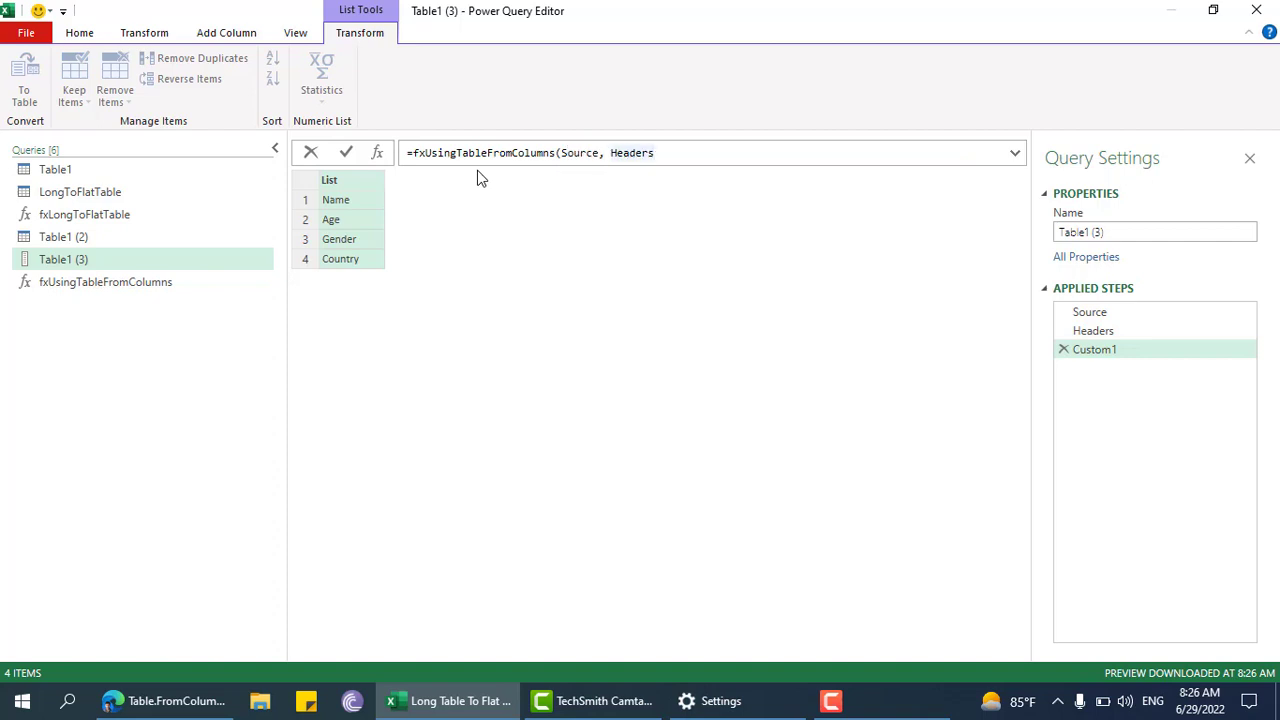
{"action": "type", "text": ")"}
{"action": "key", "text": "Return"}
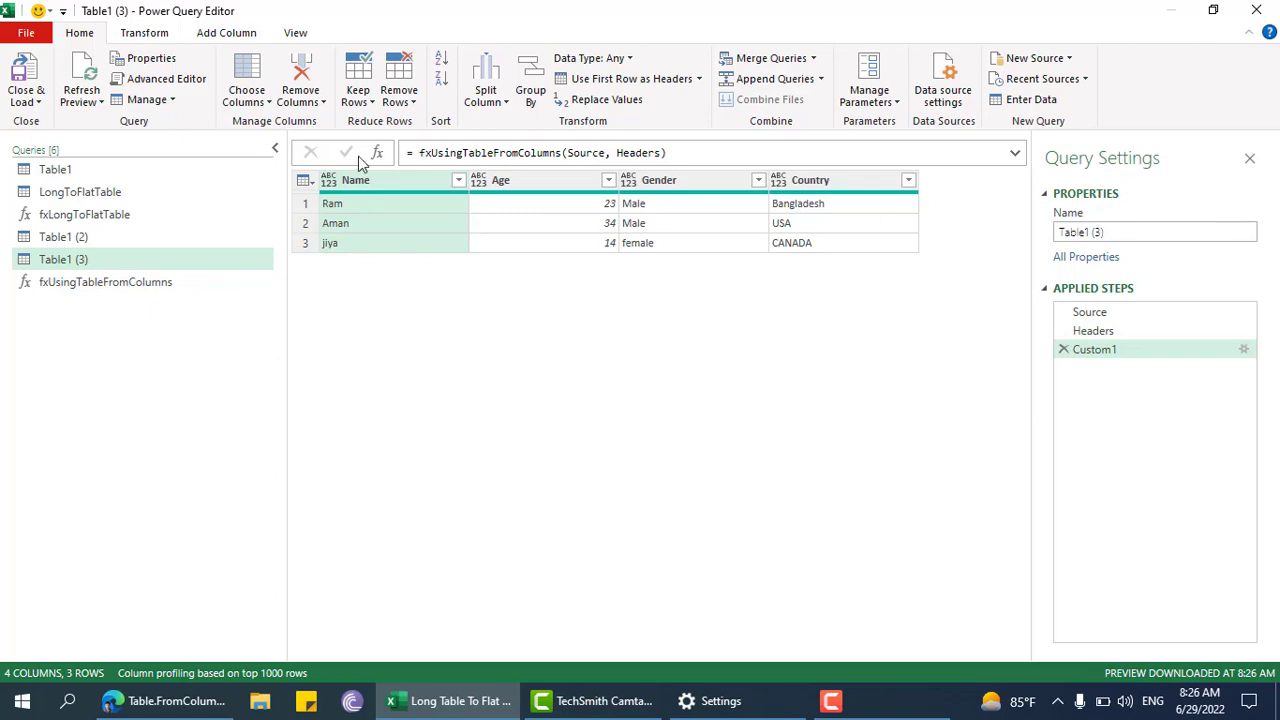
Step: Switch to the Edge browser and review the YouTube comments suggesting the Table.FromColumns and Table.Transpose formulas
{"action": "left_click", "coordinate": [163, 701]}
{"action": "left_click", "coordinate": [205, 12]}
{"action": "scroll", "coordinate": [193, 521], "scroll_direction": "down", "scroll_amount": 4}
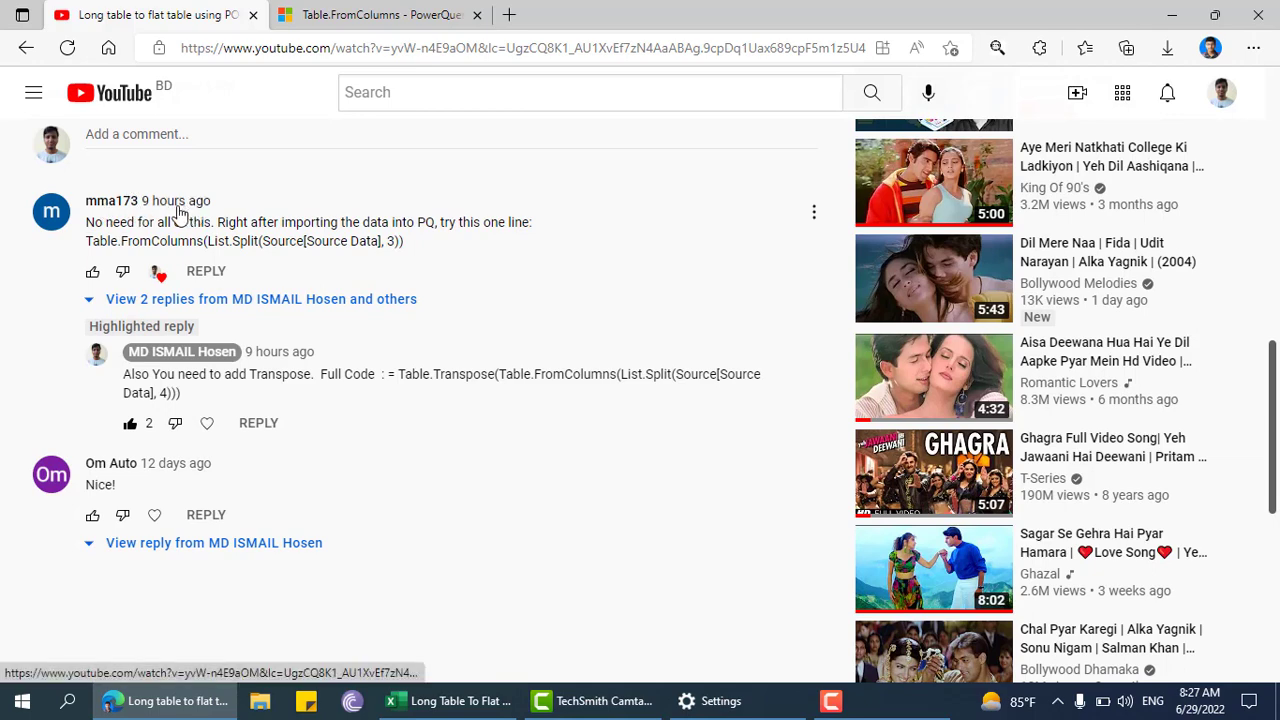
{"action": "scroll", "coordinate": [785, 675], "scroll_direction": "up", "scroll_amount": 2}
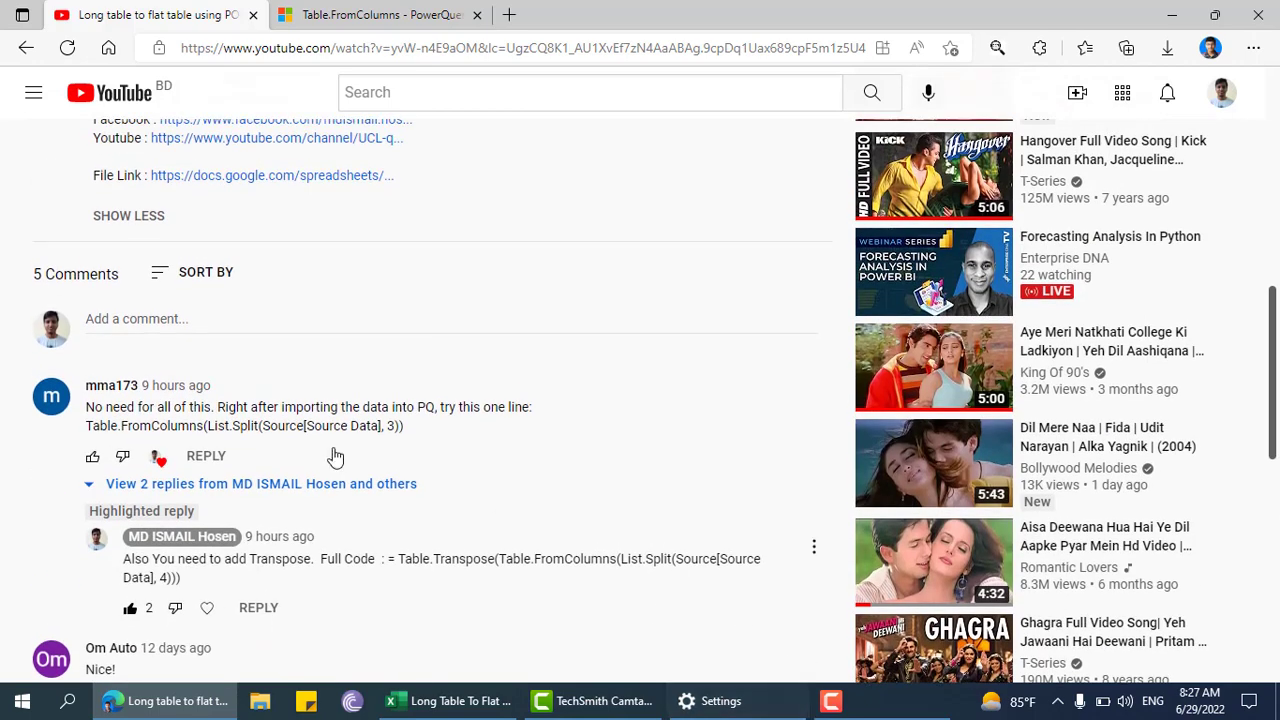
{"action": "scroll", "coordinate": [407, 467], "scroll_direction": "down", "scroll_amount": 1}
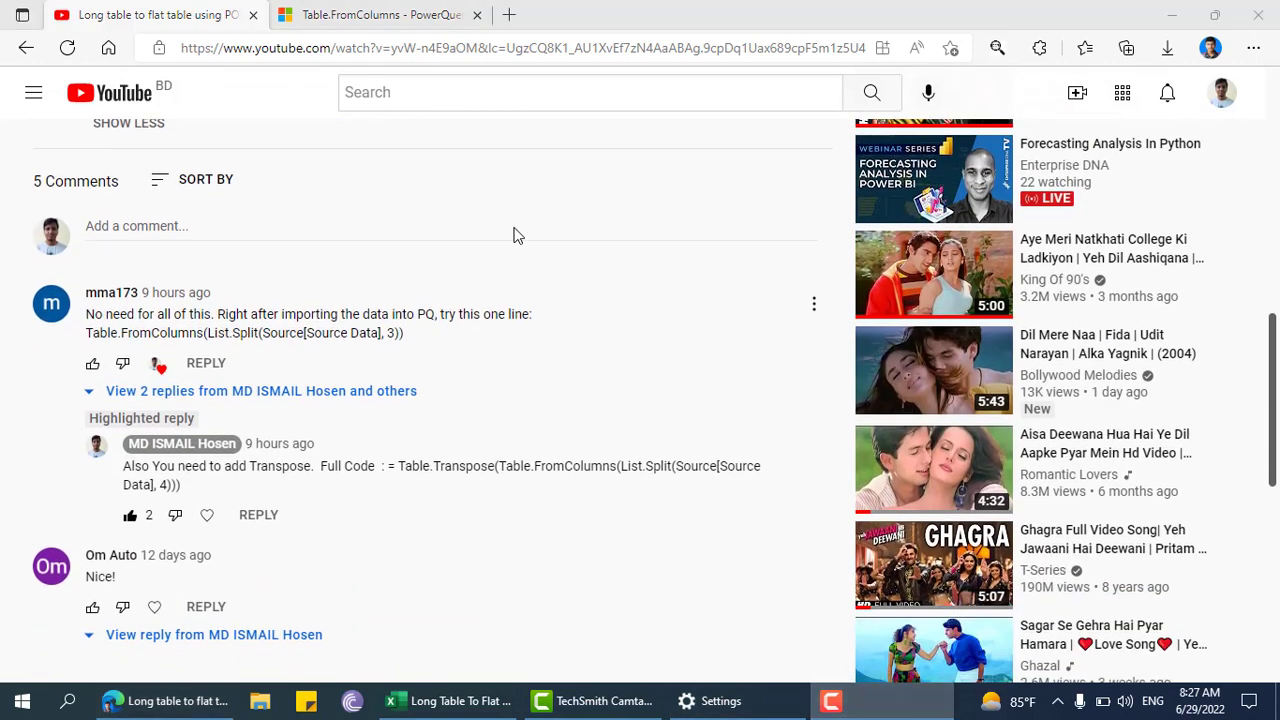